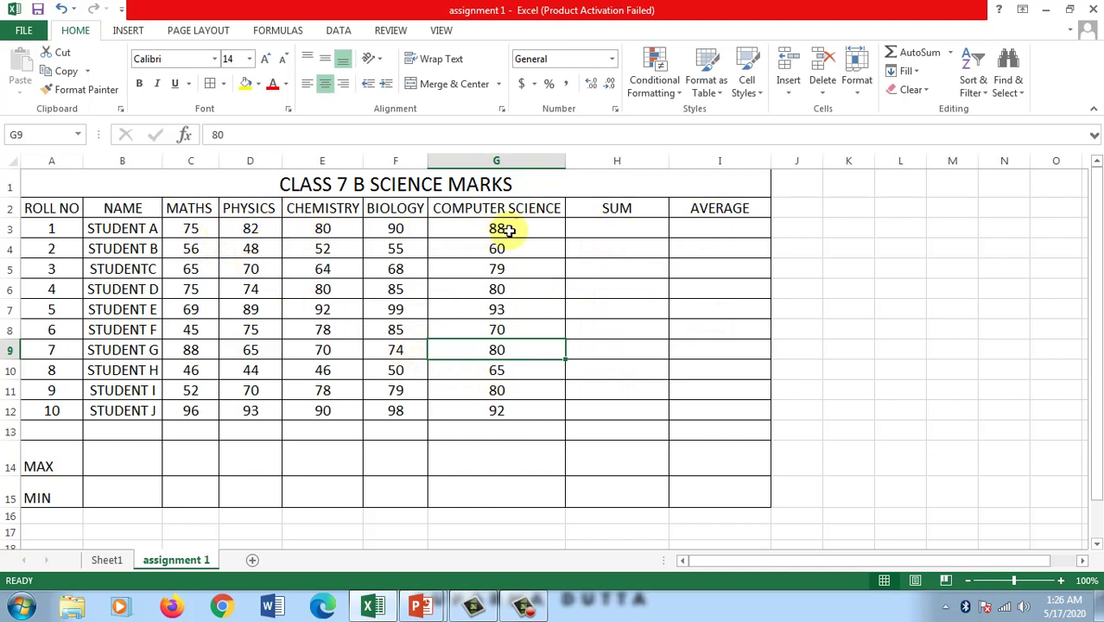
# - Point out the SUM and AVERAGE column headings and the MAX and MIN rows
pyautogui.click(610, 208)
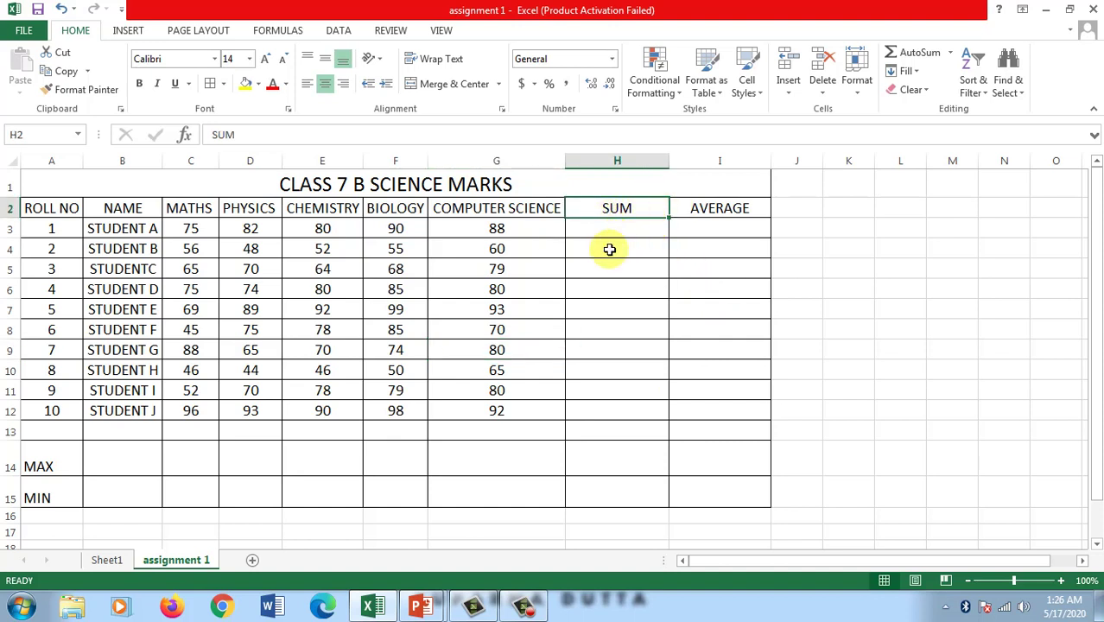
pyautogui.click(696, 211)
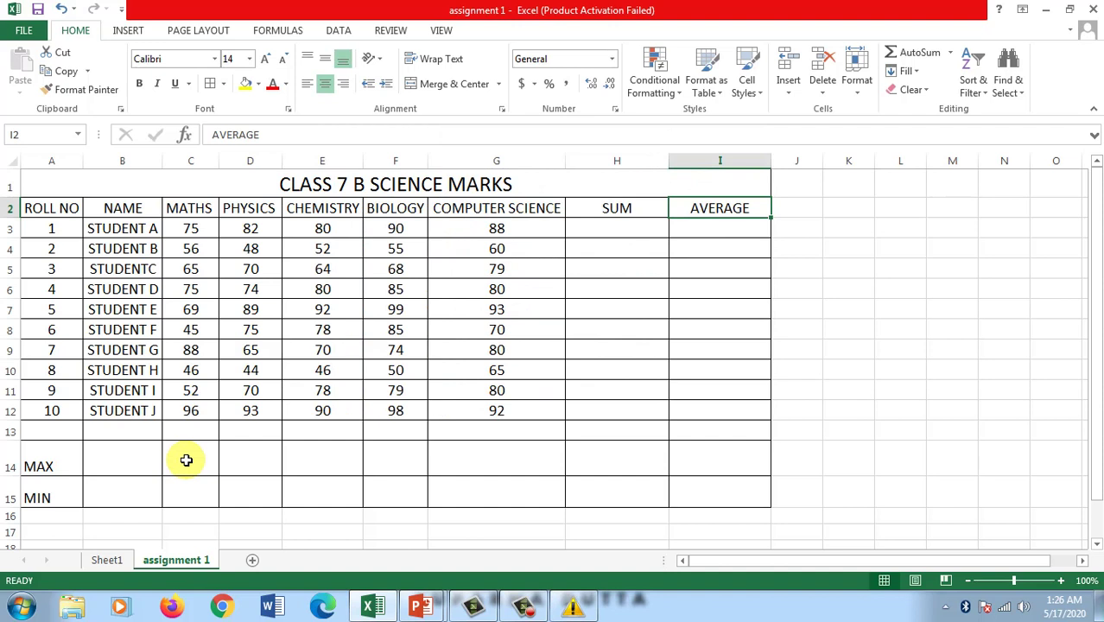
pyautogui.click(246, 461)
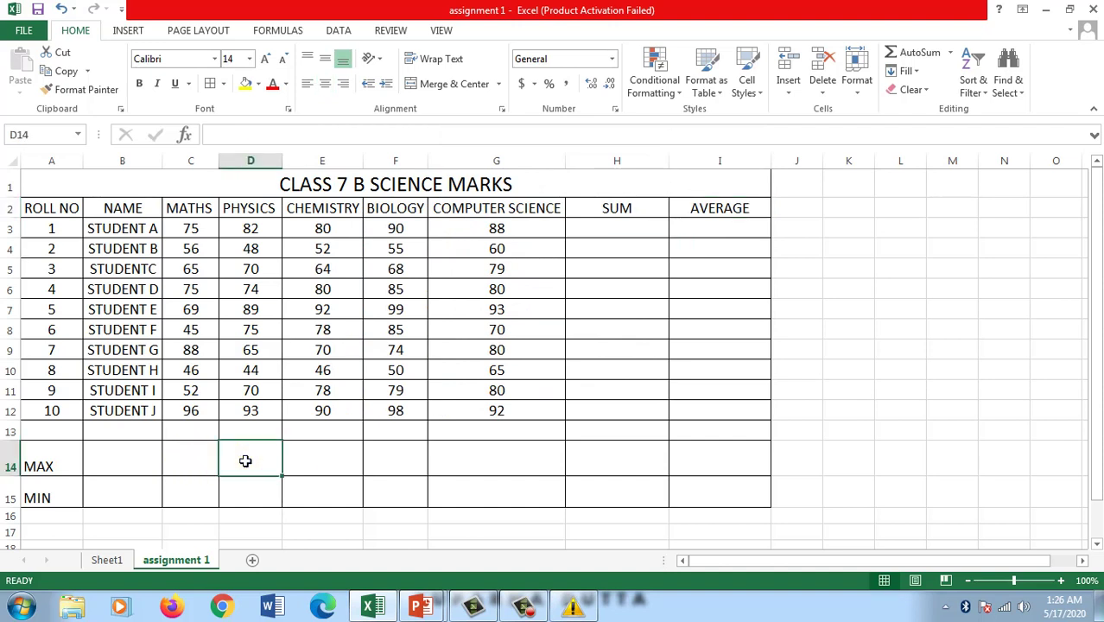
pyautogui.click(233, 499)
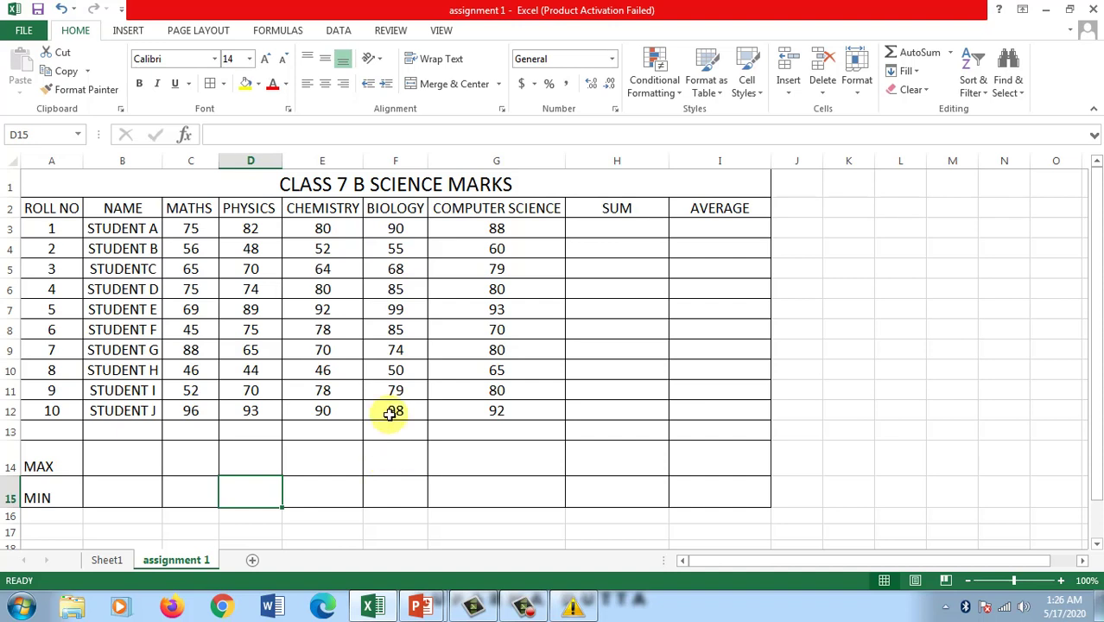
# - Start an empty =sum() formula in H3 for Student A's total
pyautogui.click(591, 234)
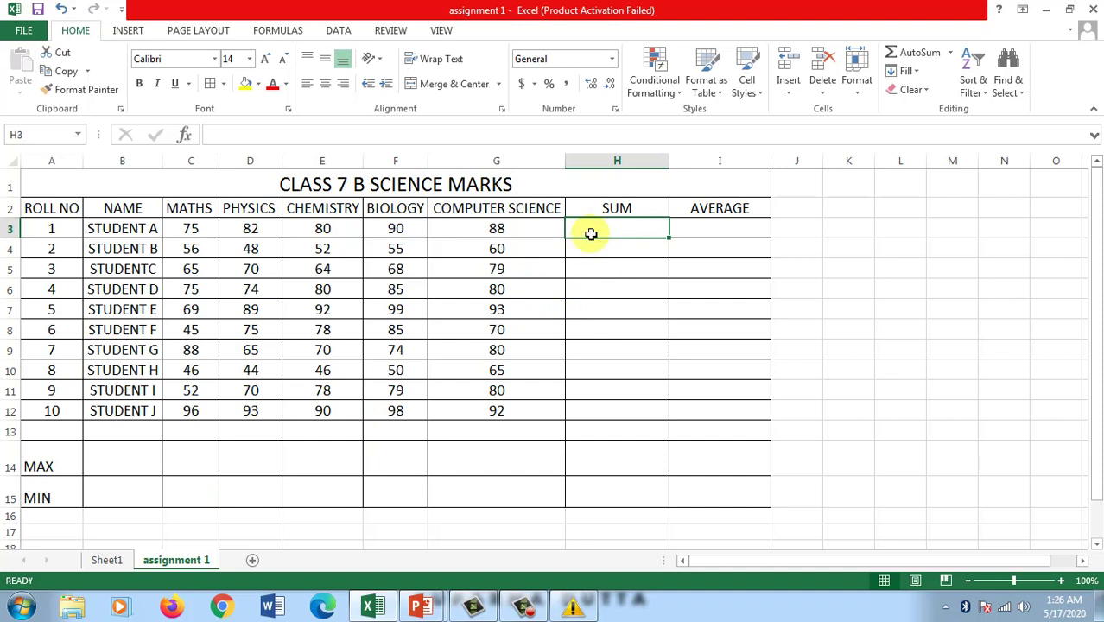
pyautogui.write('=')
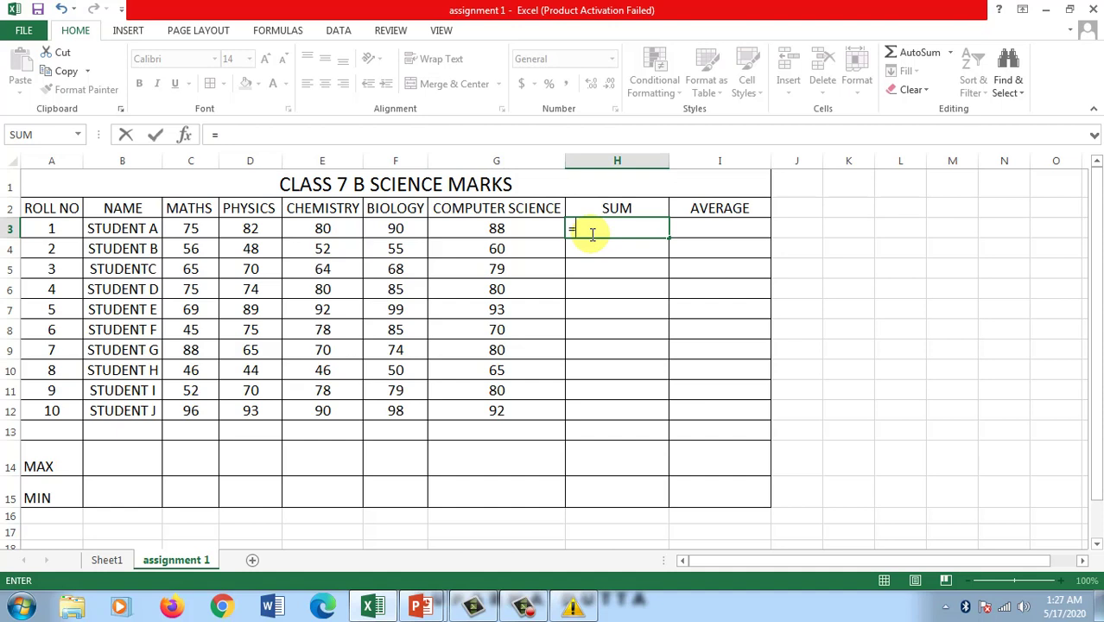
pyautogui.write('su')
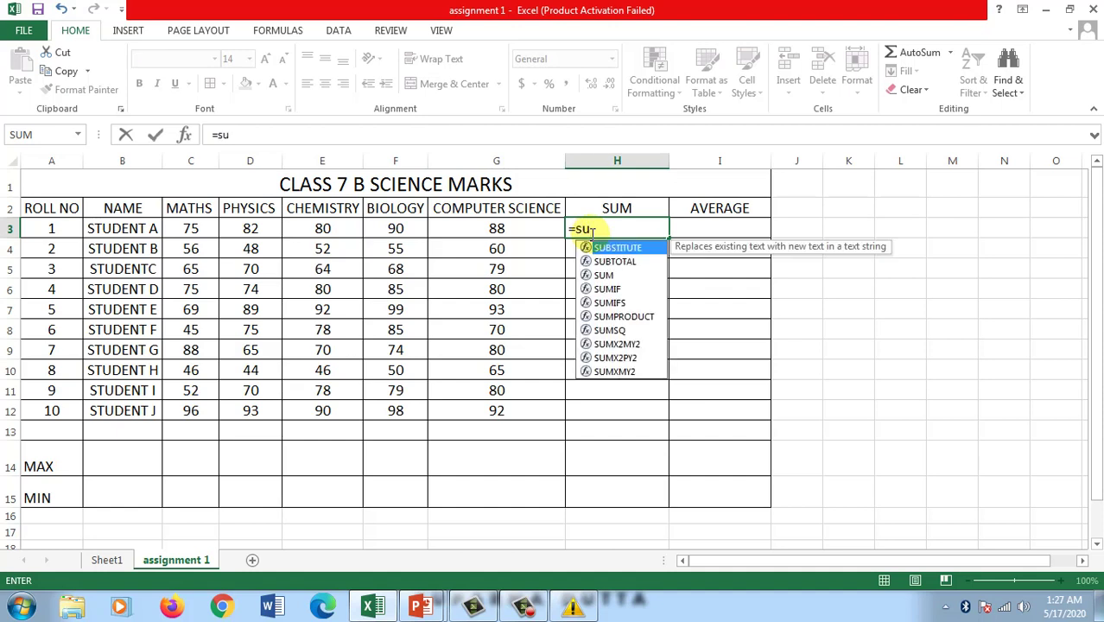
pyautogui.write('m')
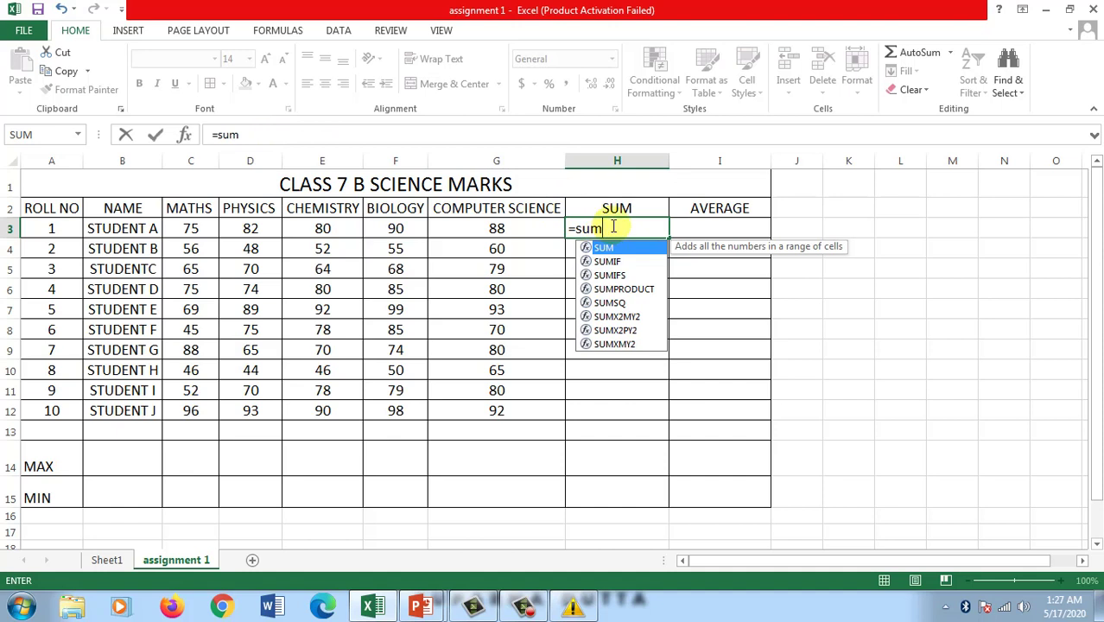
pyautogui.write('()')
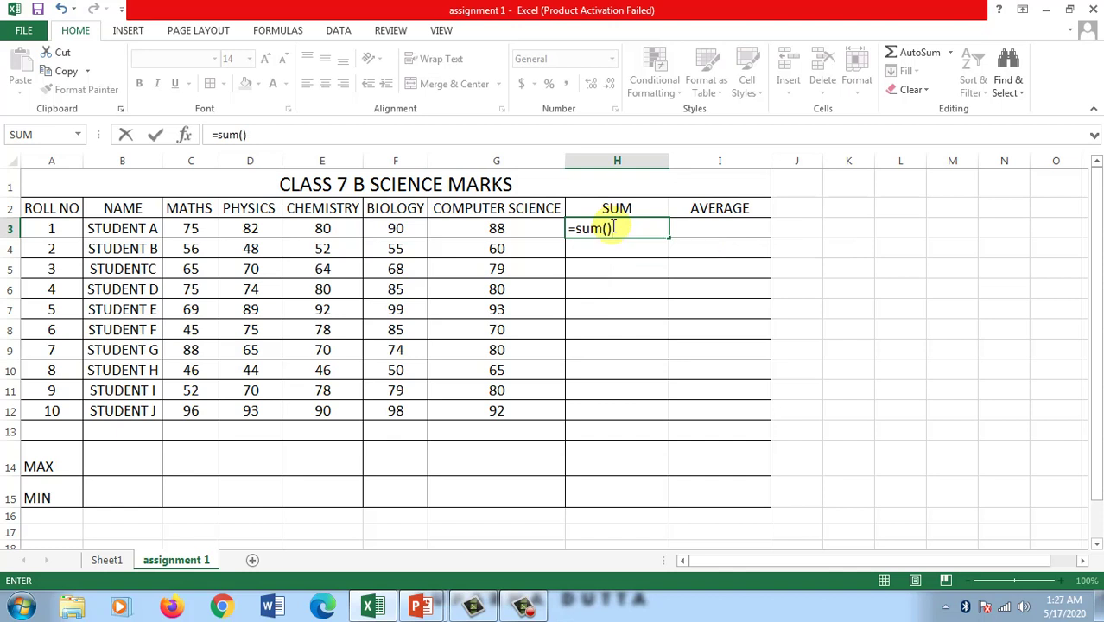
pyautogui.click(614, 228)
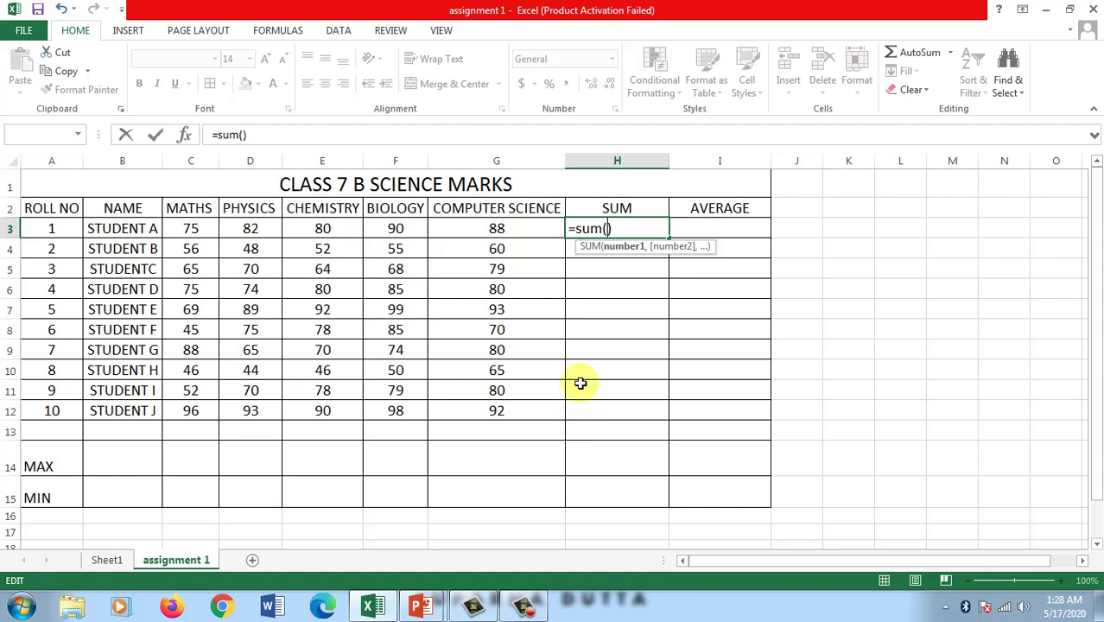
pyautogui.moveTo(187, 228); pyautogui.dragTo(497, 224)
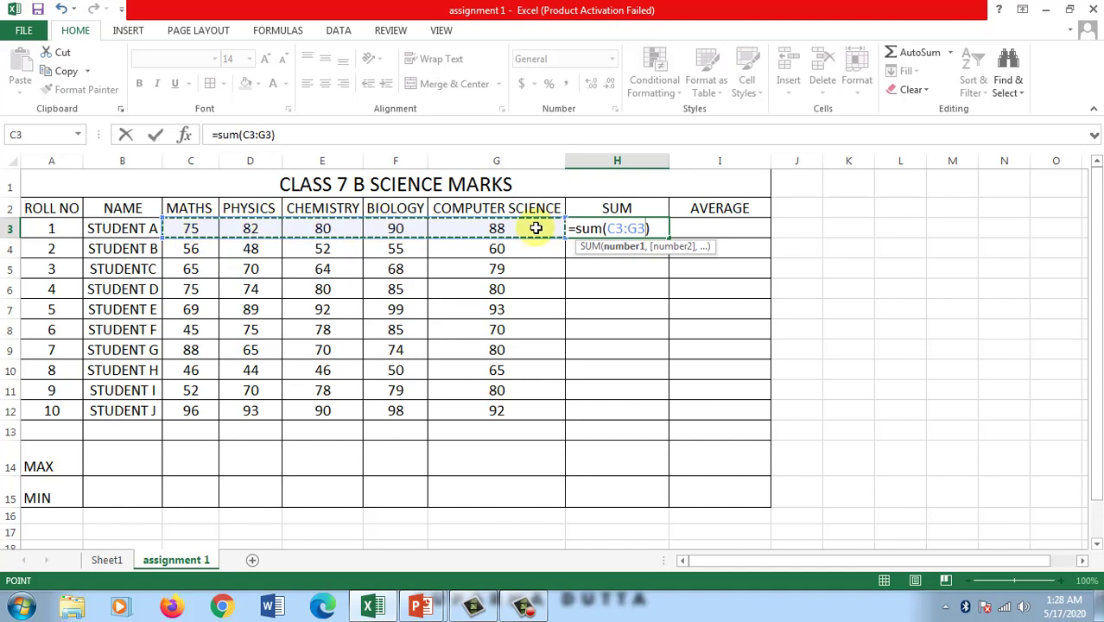
pyautogui.moveTo(535, 227); pyautogui.dragTo(536, 226)
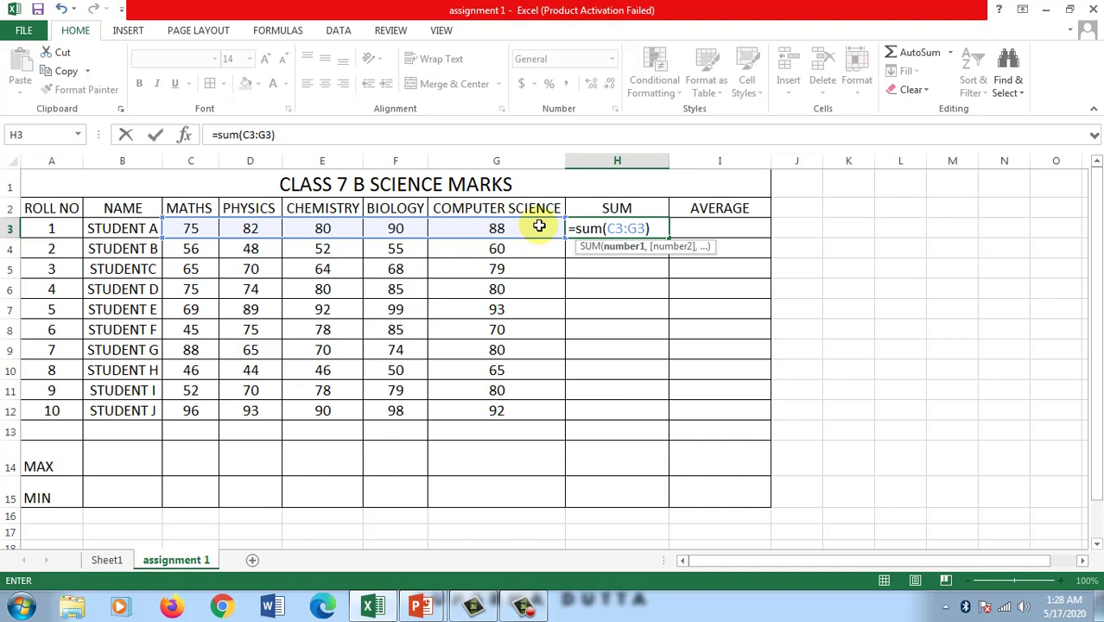
pyautogui.press('BackSpace')
pyautogui.press('BackSpace')
pyautogui.press('BackSpace')
pyautogui.press('BackSpace')
pyautogui.press('BackSpace')
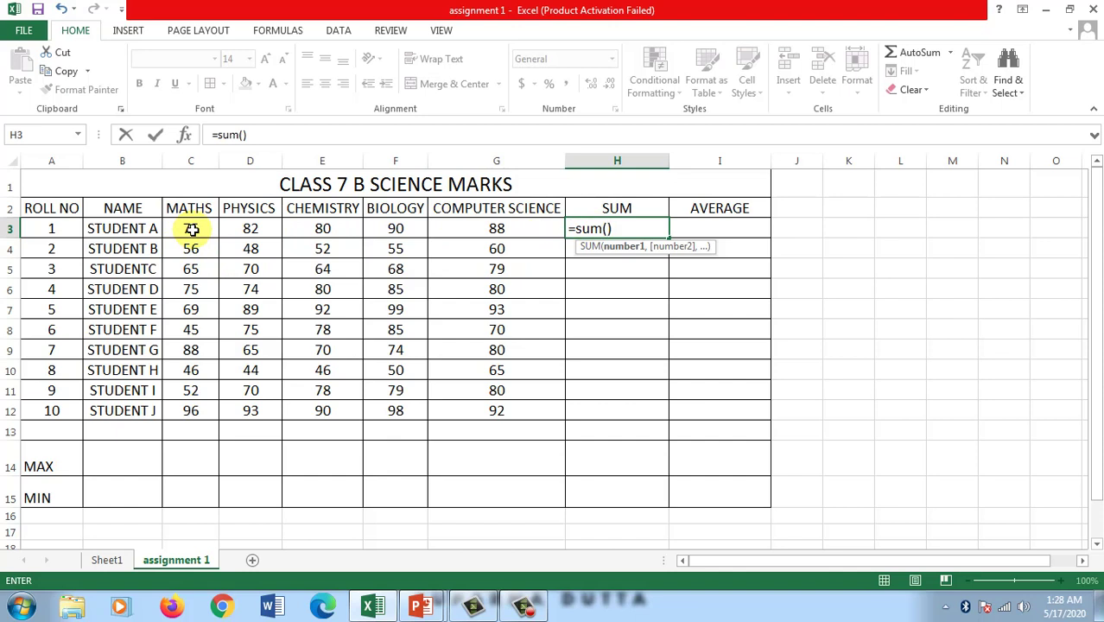
# - Complete H3 as =sum(C3,D3,E3,F3,G3), adding Student A's five marks to total 415
pyautogui.click(191, 229)
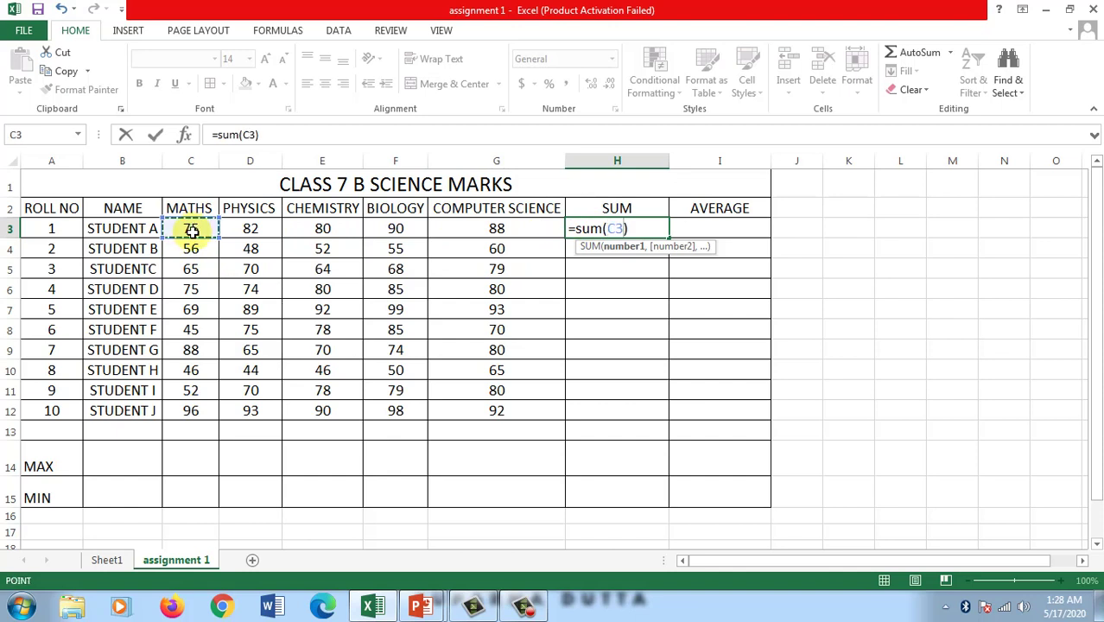
pyautogui.write(',')
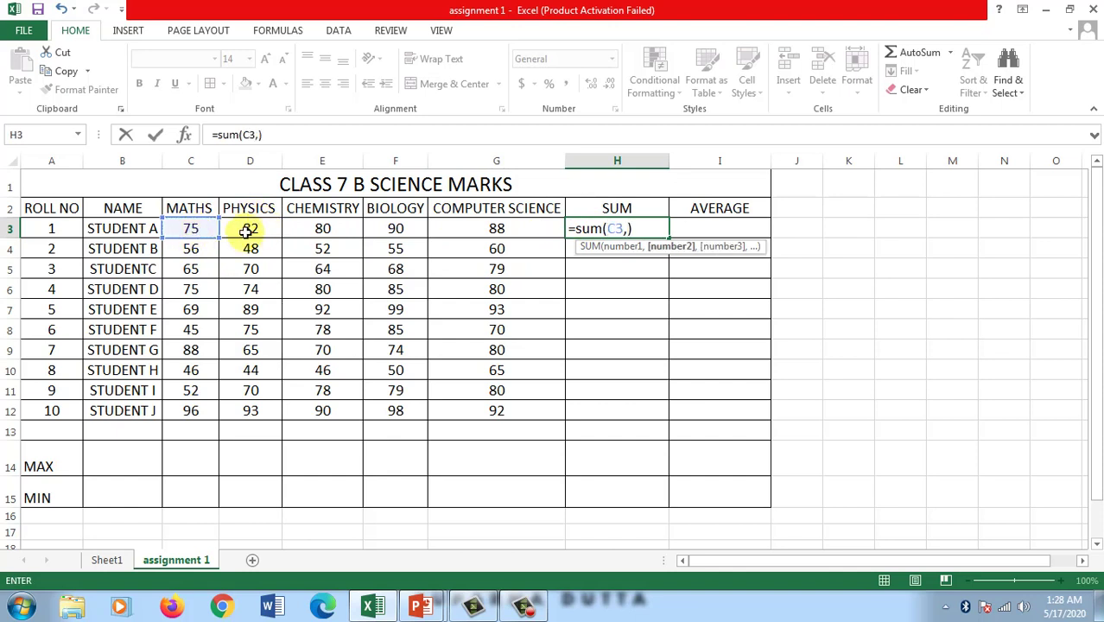
pyautogui.click(248, 229)
pyautogui.write(',')
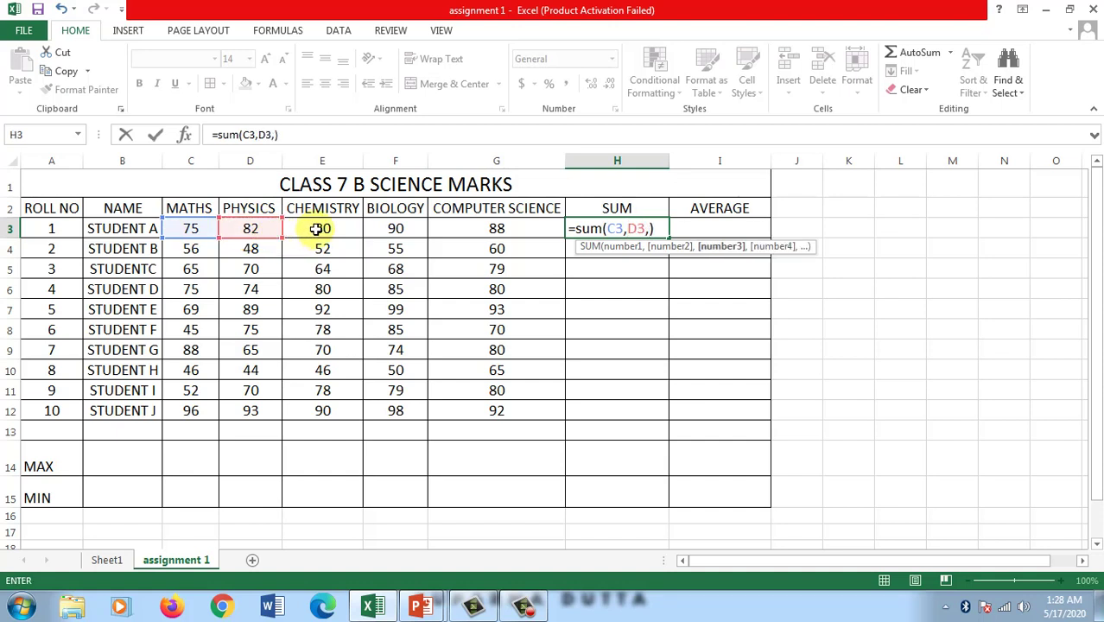
pyautogui.click(321, 228)
pyautogui.write(',')
pyautogui.click(384, 228)
pyautogui.write(',')
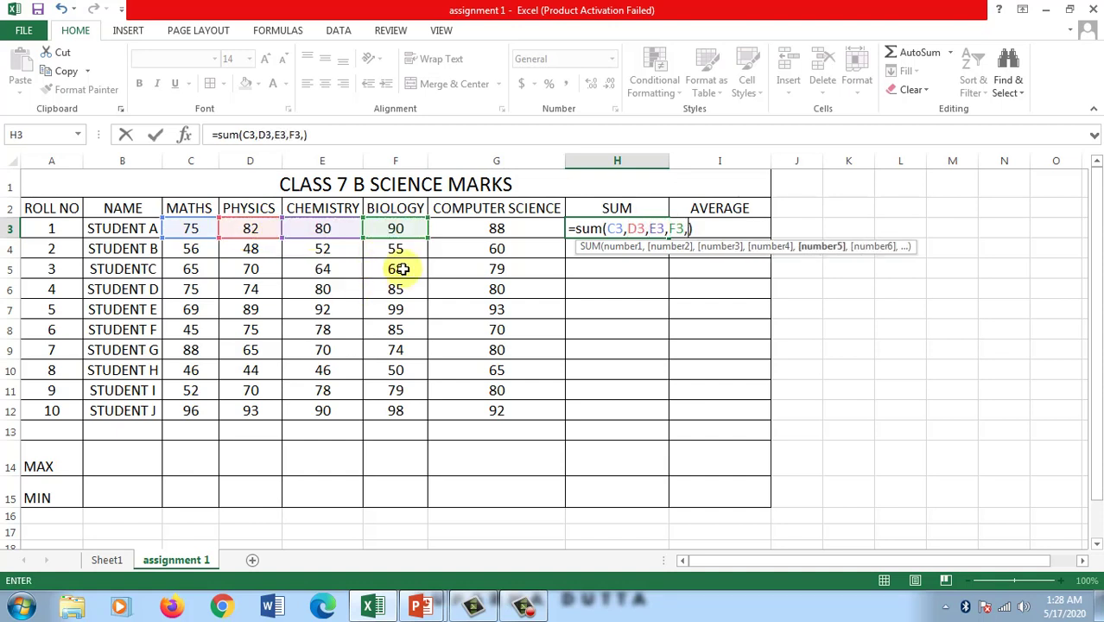
pyautogui.click(441, 229)
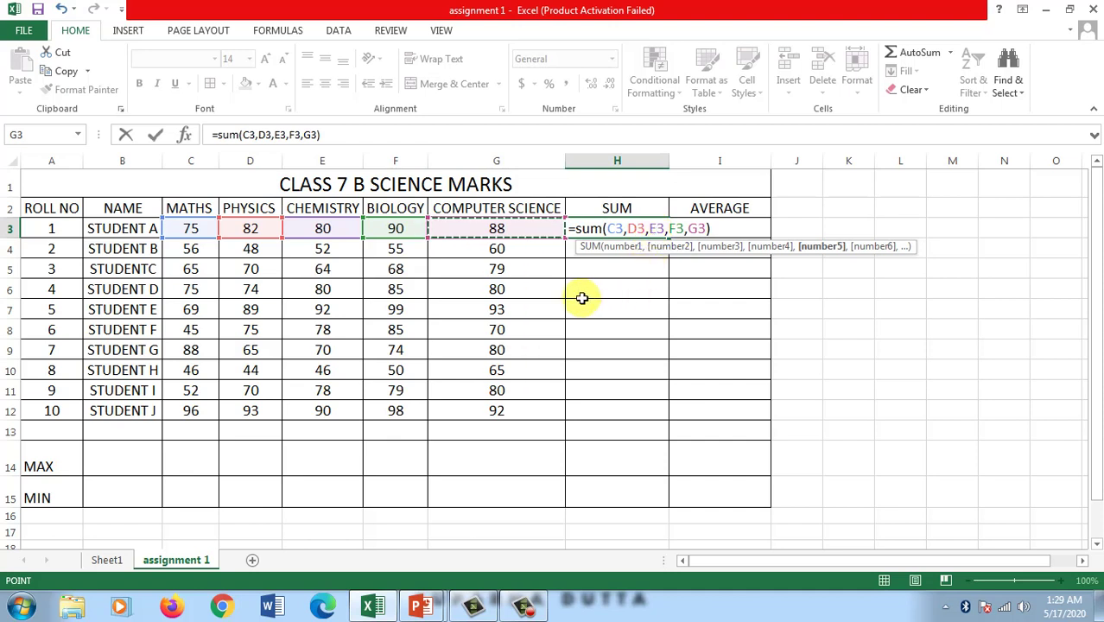
pyautogui.press('Return')
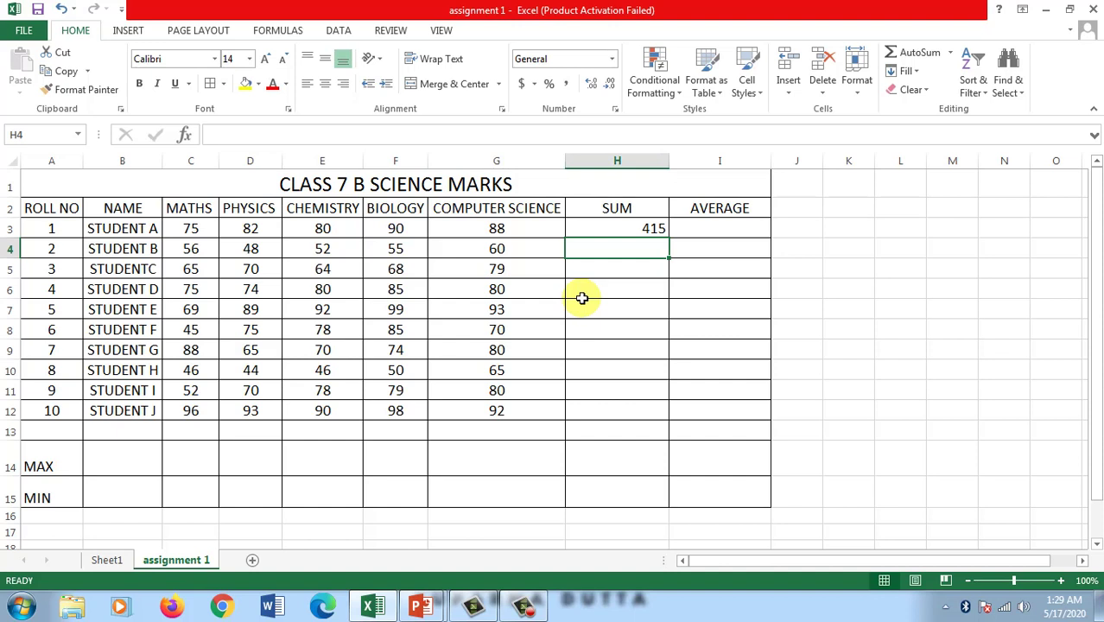
# - Review H3's formula, then begin =sum( in H4 for Student B
pyautogui.click(602, 230)
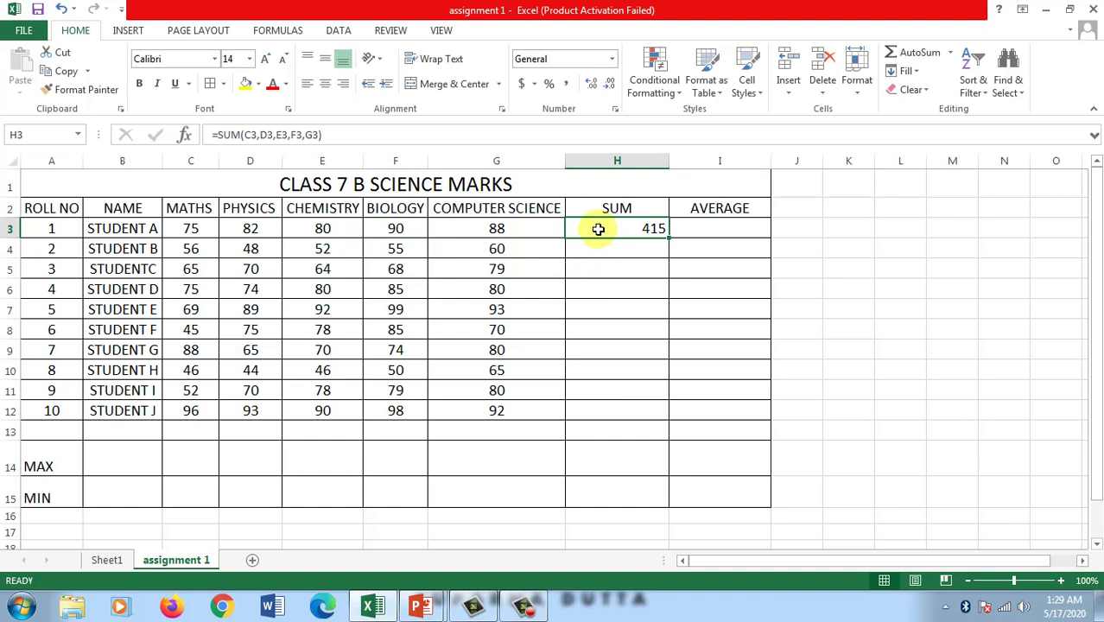
pyautogui.click(604, 248)
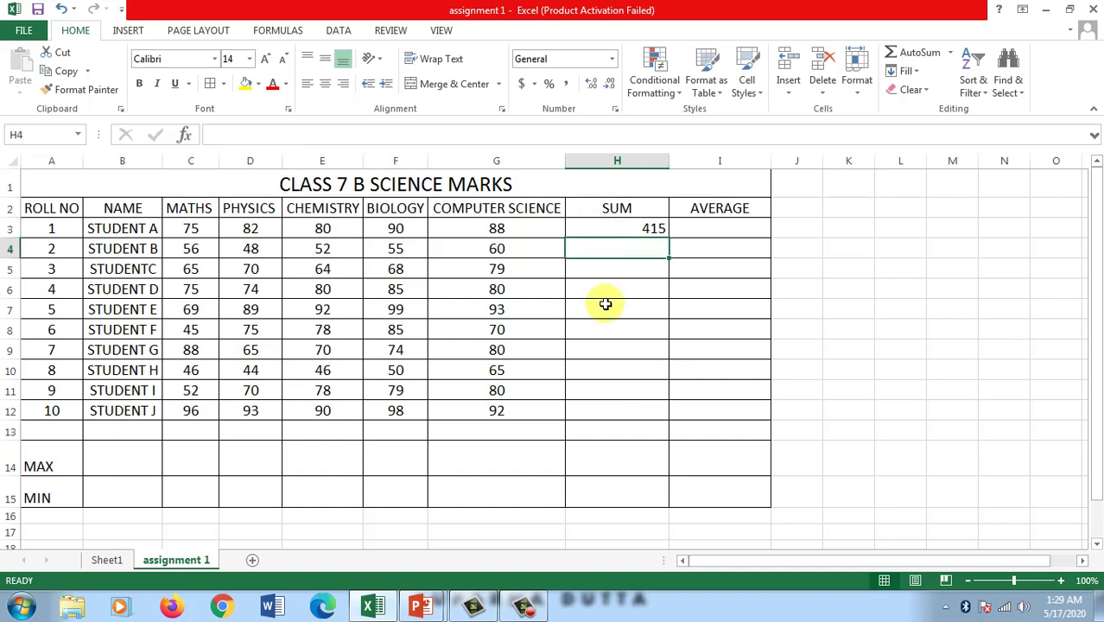
pyautogui.write('=s')
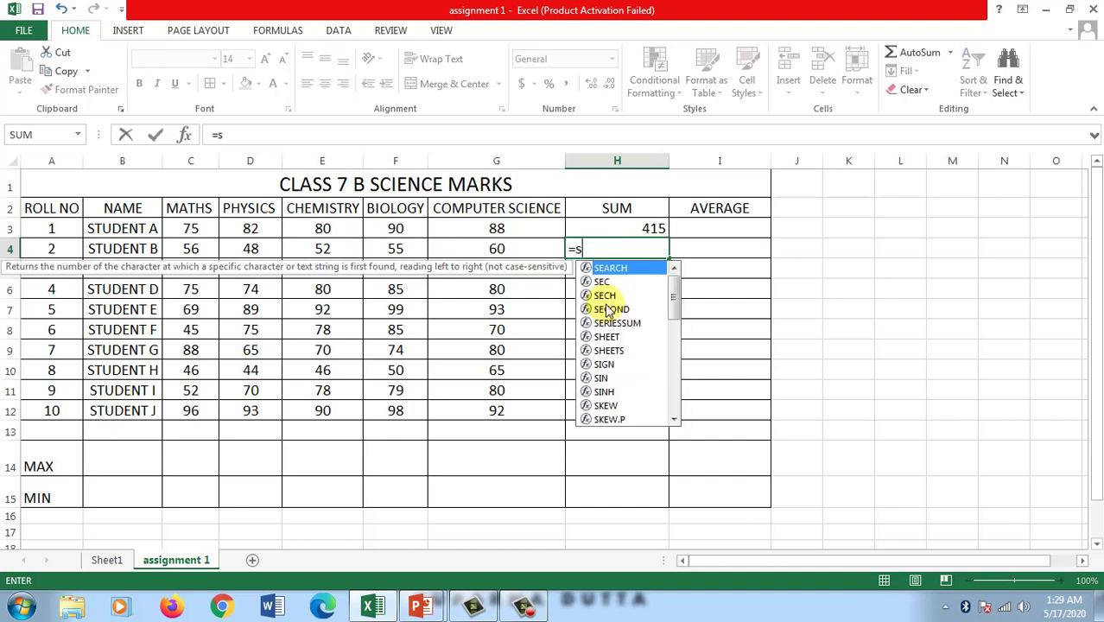
pyautogui.write('um')
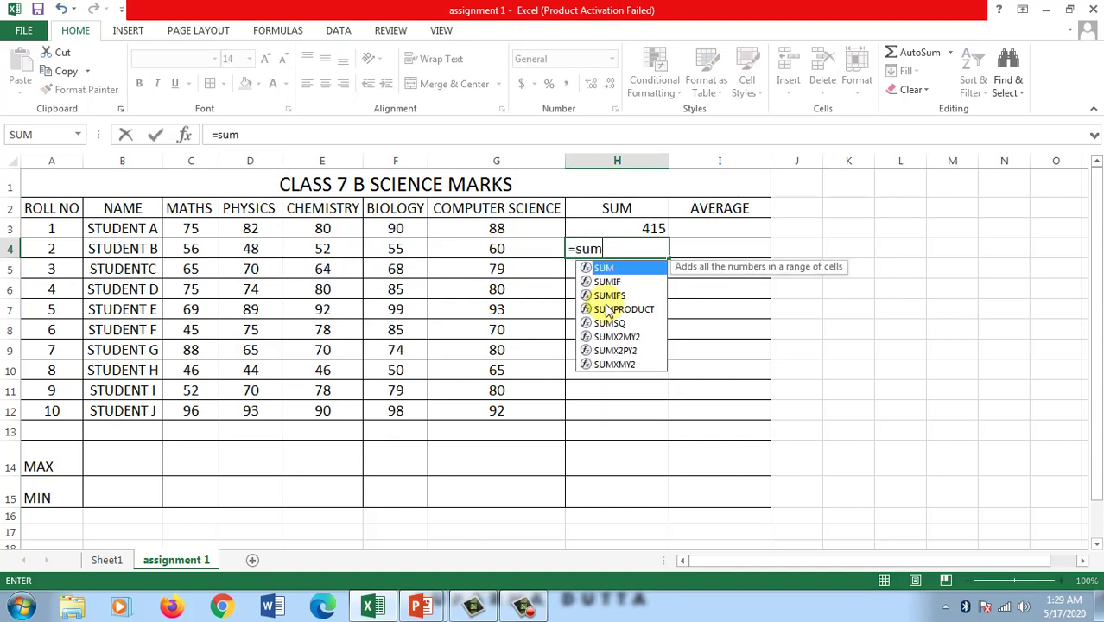
pyautogui.write('(')
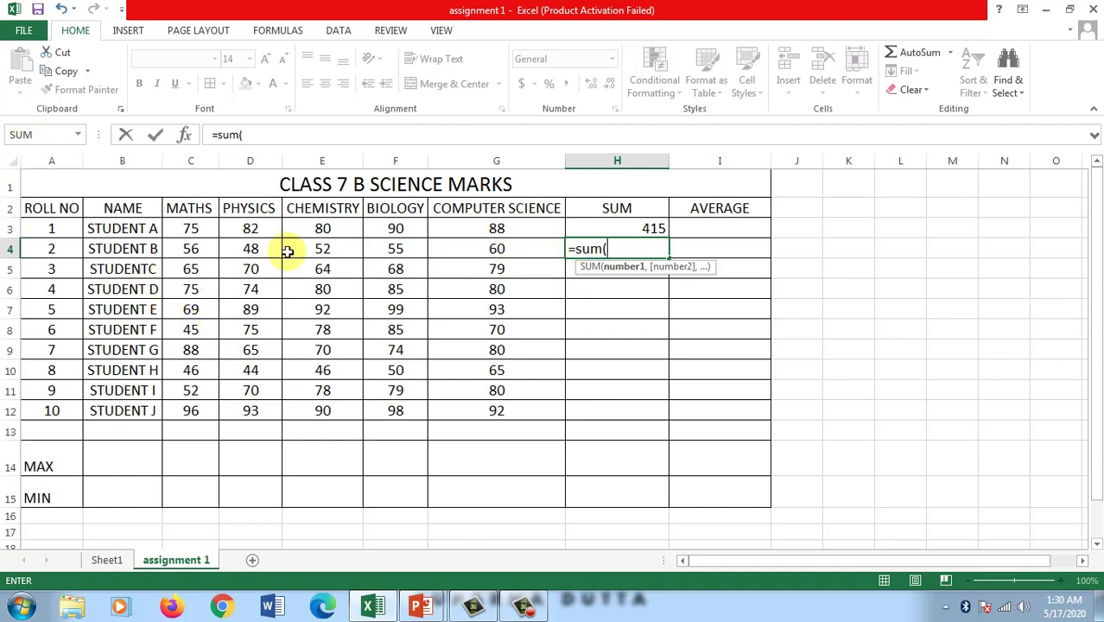
# - Finish H4 as =sum(C4:G4) over Student B's marks, giving 271
pyautogui.click(192, 249)
pyautogui.moveTo(220, 251); pyautogui.dragTo(437, 248)
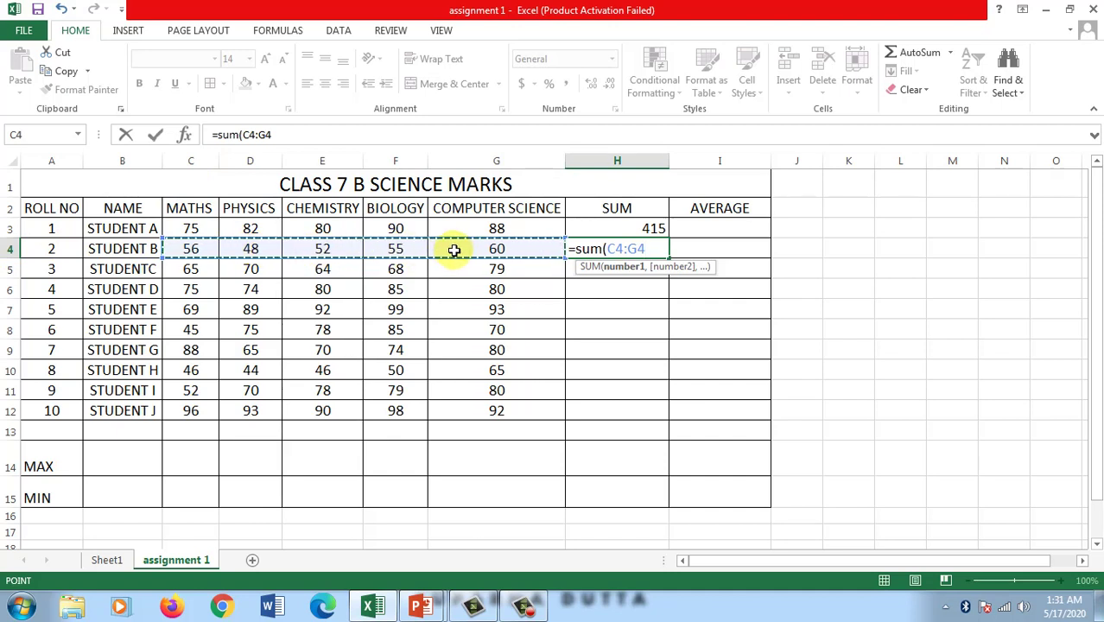
pyautogui.write(')')
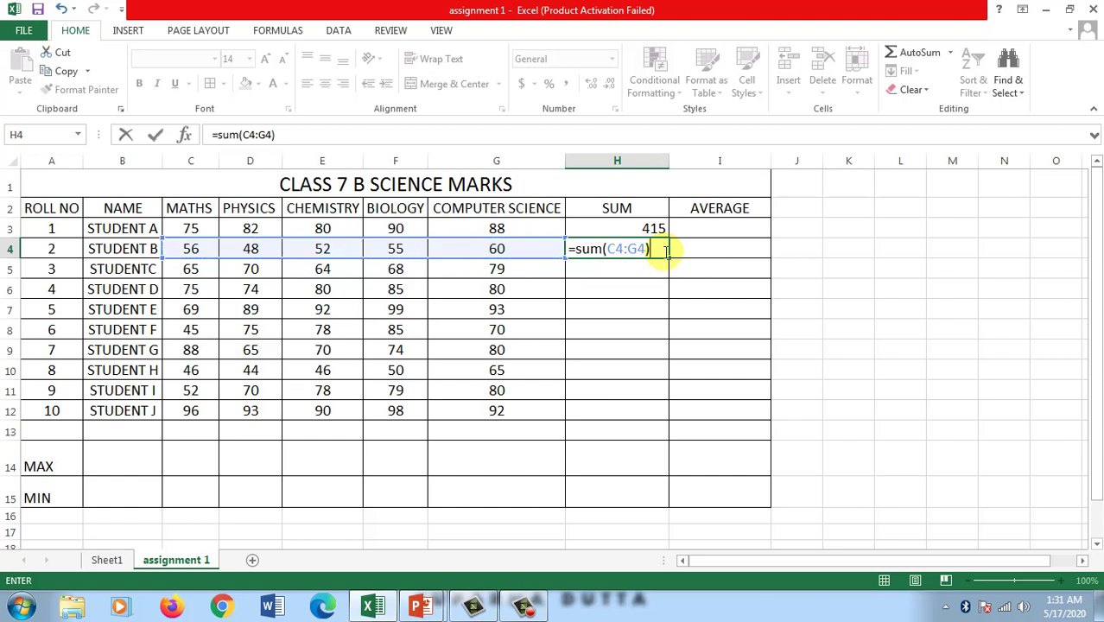
pyautogui.press('Return')
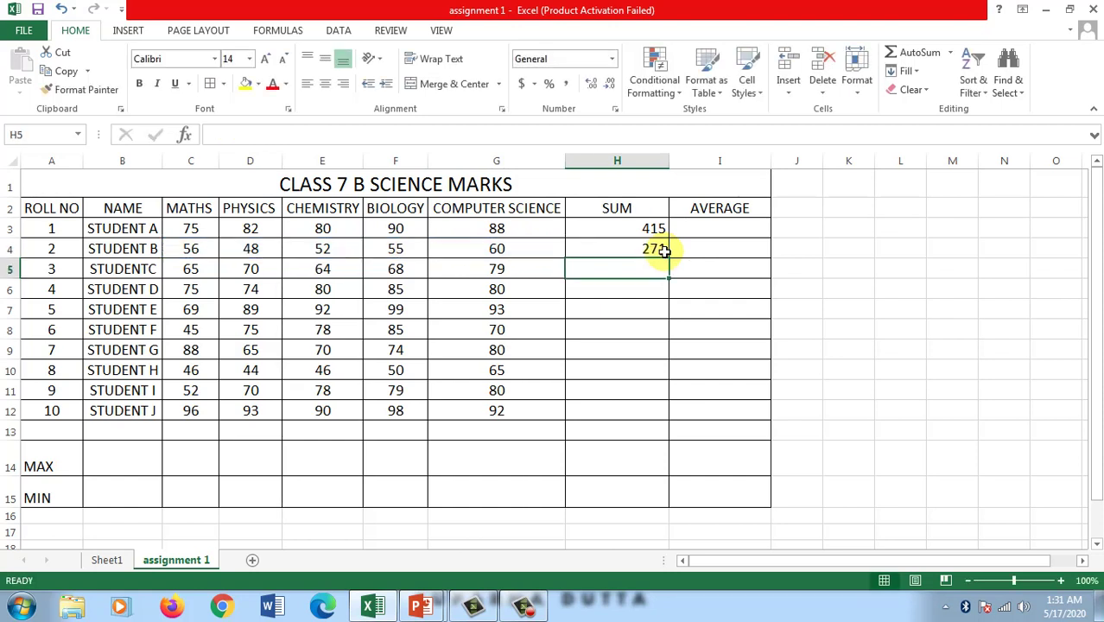
pyautogui.click(610, 231)
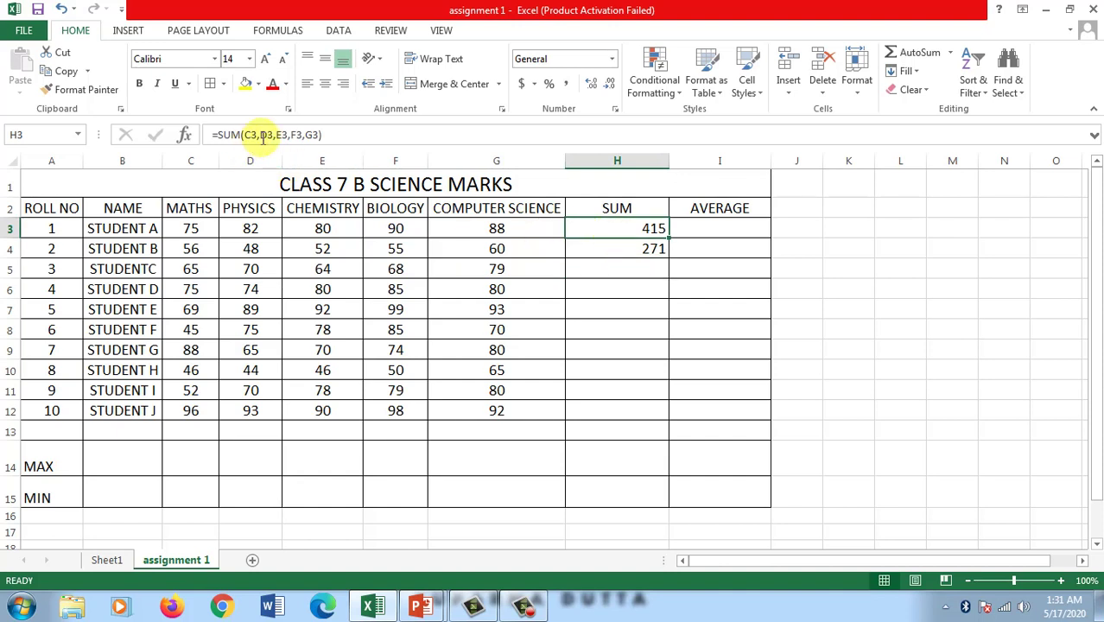
pyautogui.click(647, 249)
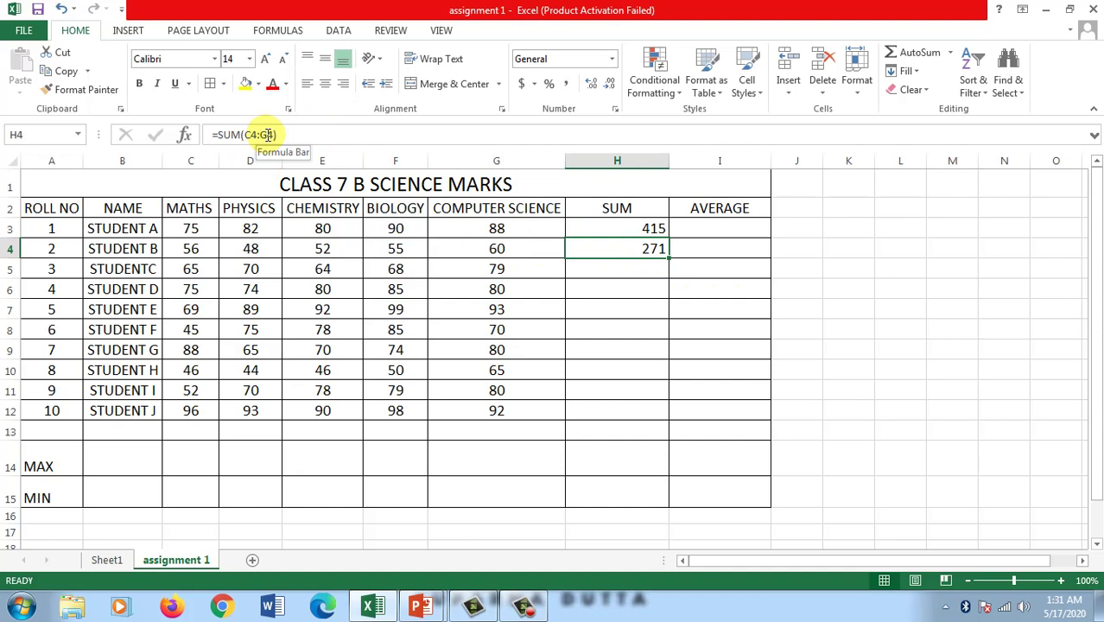
pyautogui.click(609, 229)
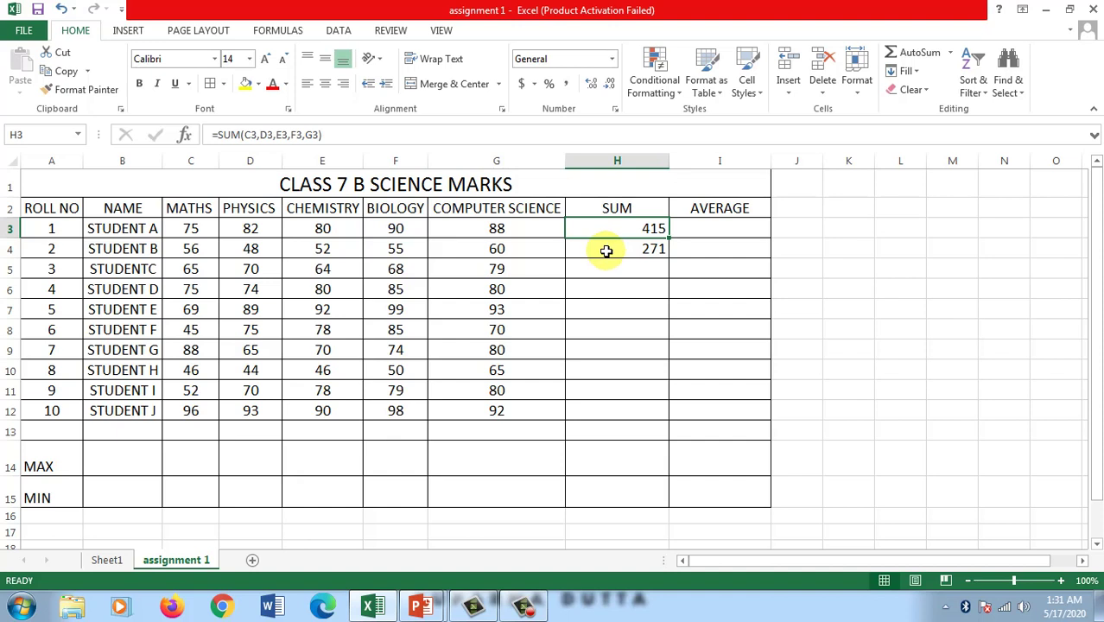
pyautogui.click(607, 250)
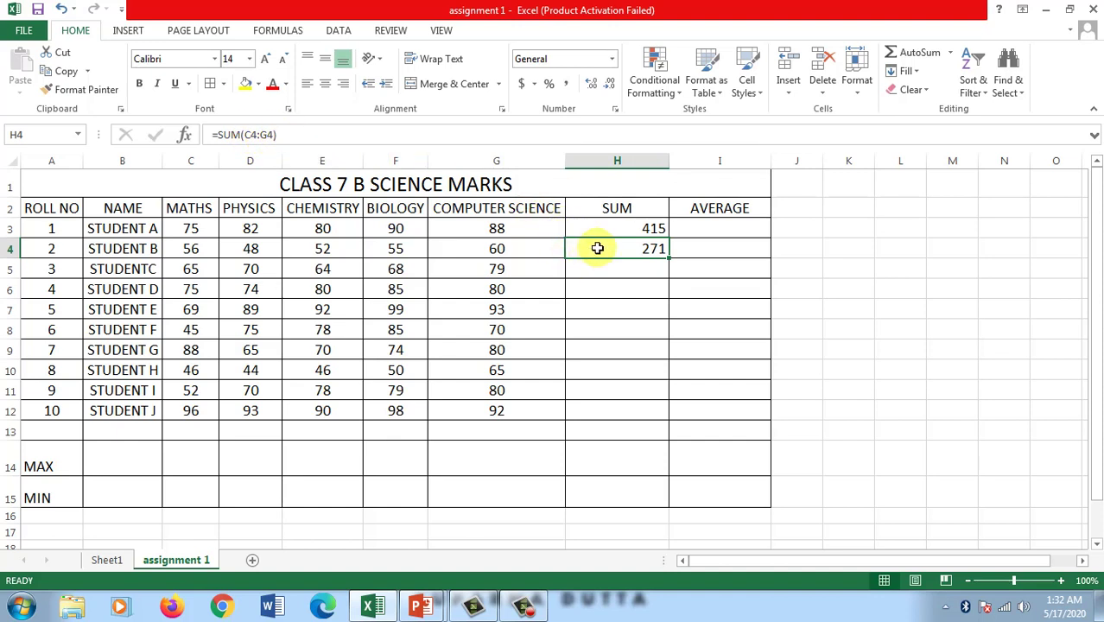
pyautogui.click(276, 135)
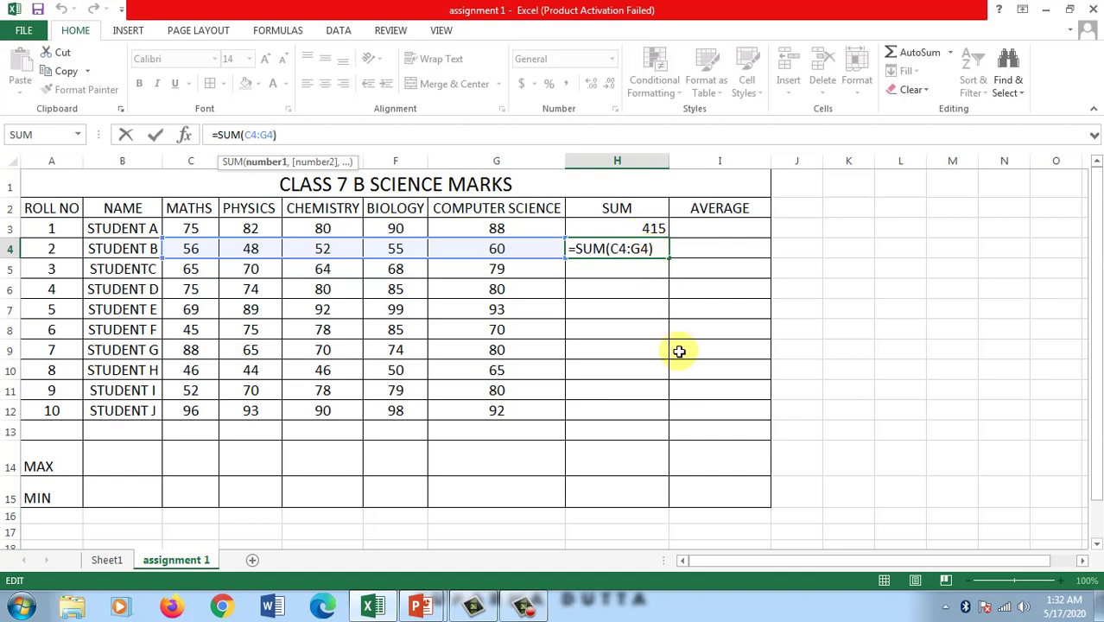
pyautogui.press('Return')
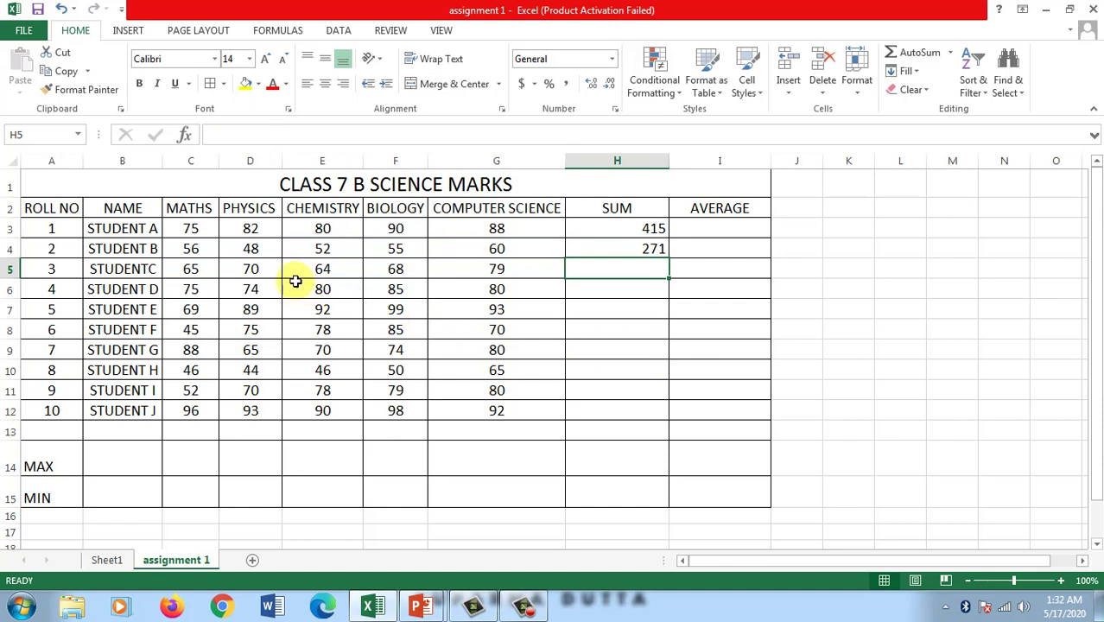
pyautogui.click(603, 251)
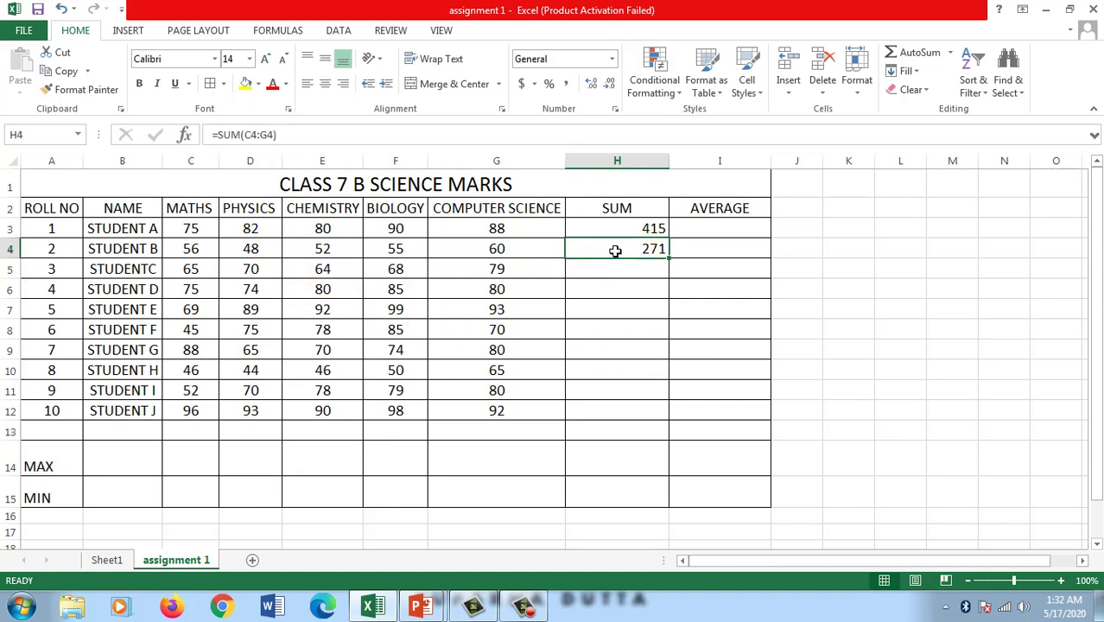
pyautogui.doubleClick(614, 249)
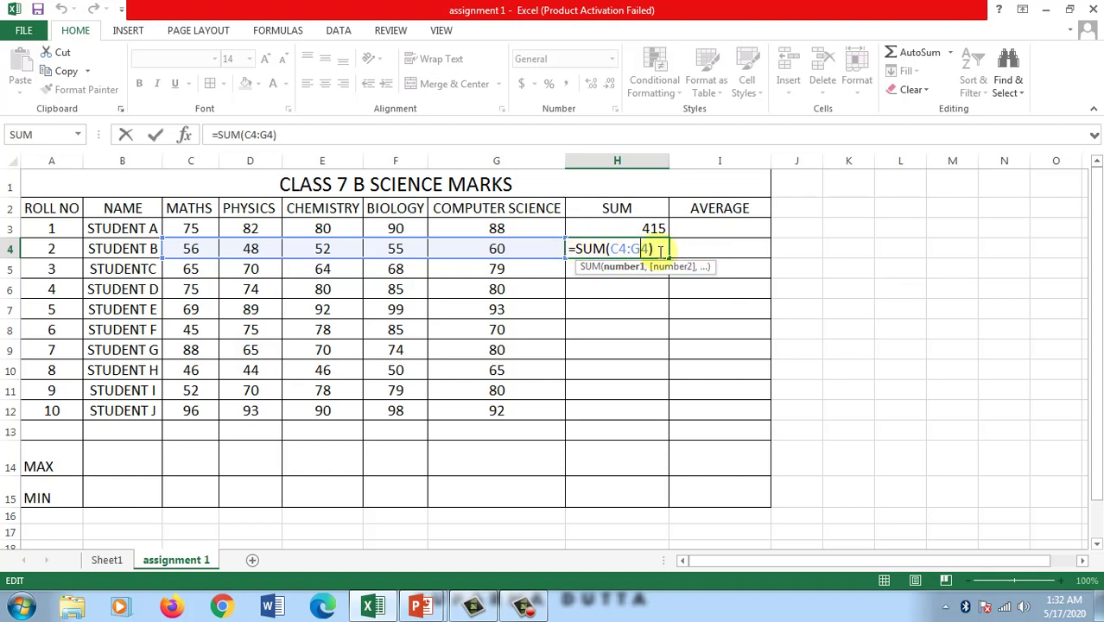
pyautogui.click(897, 249)
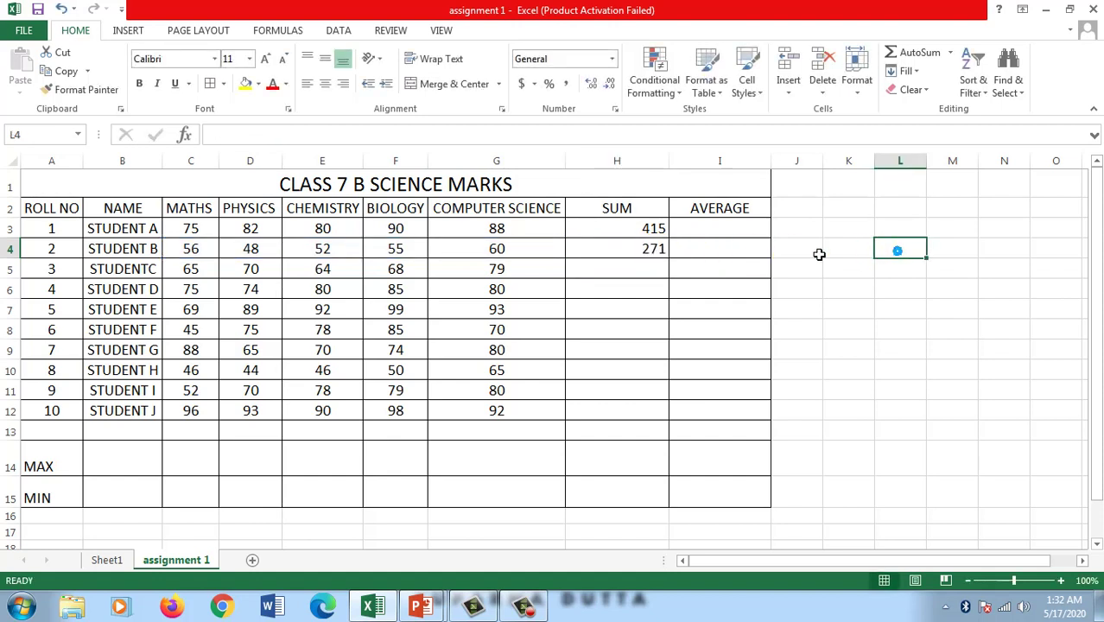
pyautogui.click(628, 247)
pyautogui.doubleClick(628, 248)
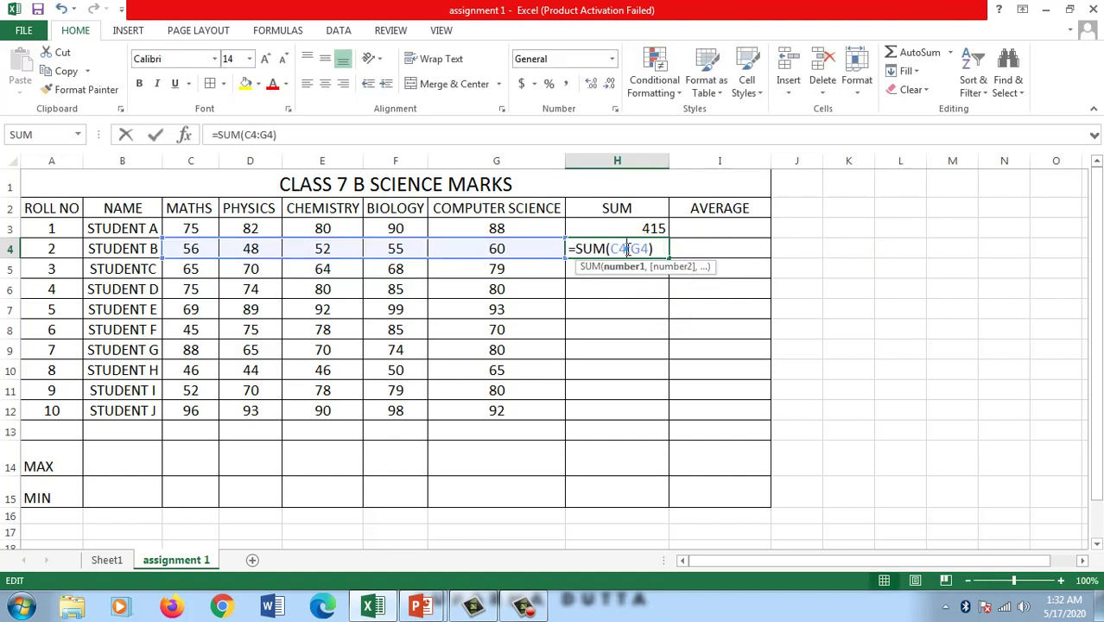
pyautogui.press('Return')
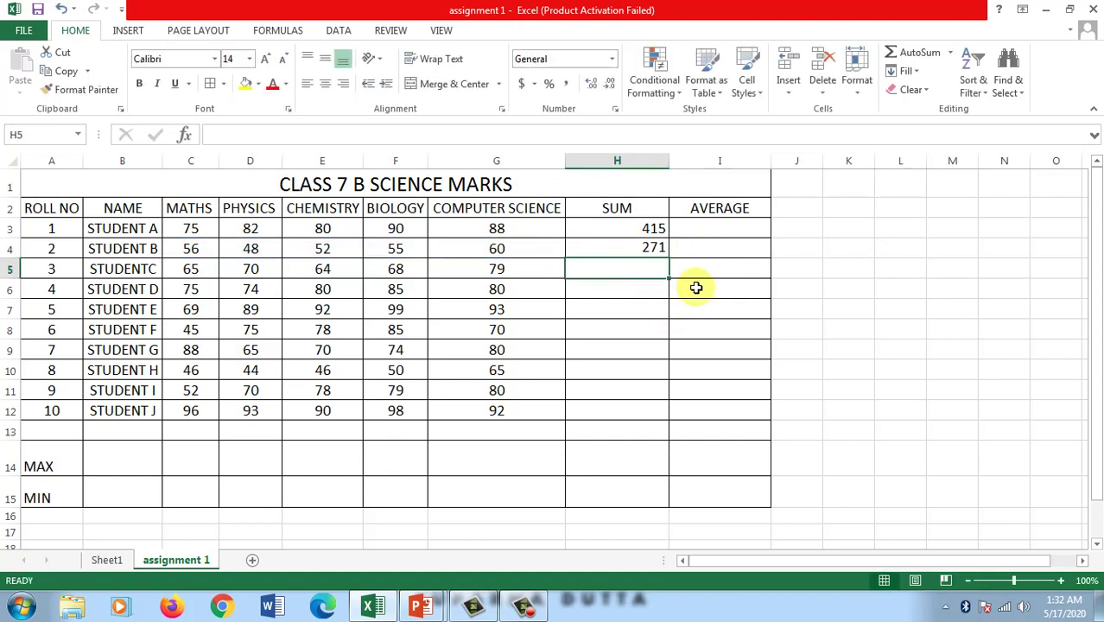
# - Fill H4's SUM formula down to H12, giving totals from 346 to 469
pyautogui.click(650, 228)
pyautogui.click(650, 249)
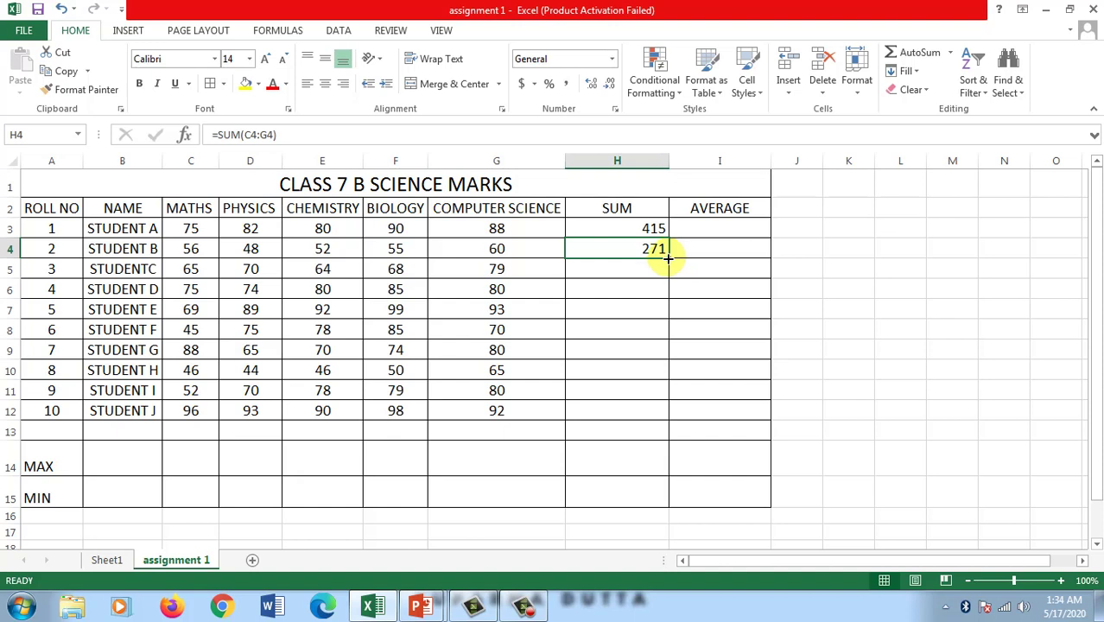
pyautogui.moveTo(668, 259); pyautogui.dragTo(668, 423)
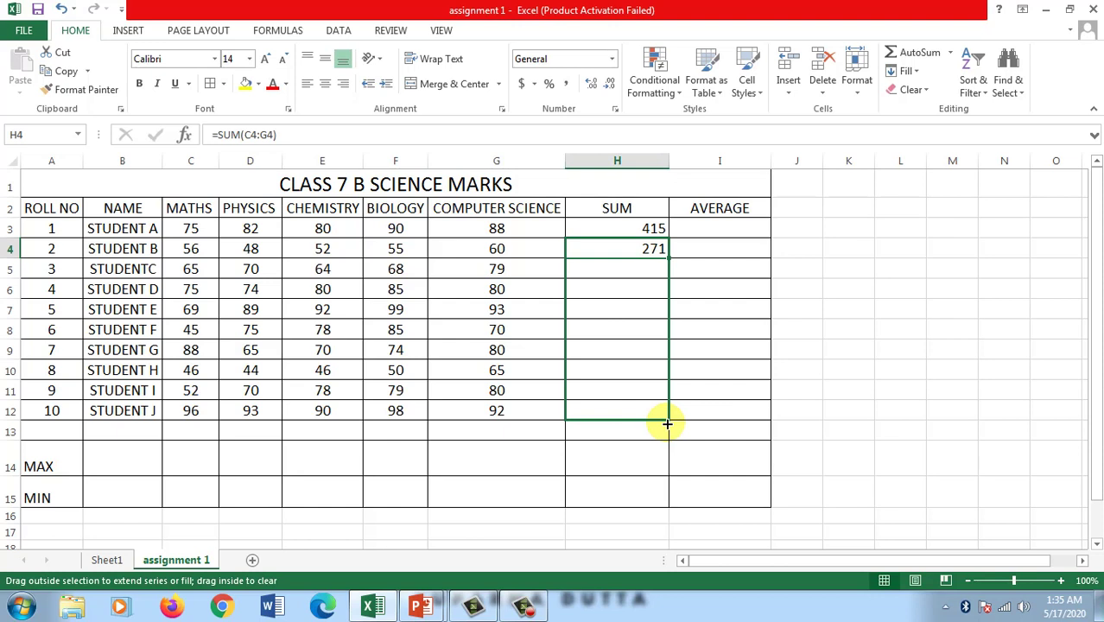
pyautogui.moveTo(668, 423); pyautogui.dragTo(668, 423)
pyautogui.moveTo(667, 423); pyautogui.dragTo(667, 423)
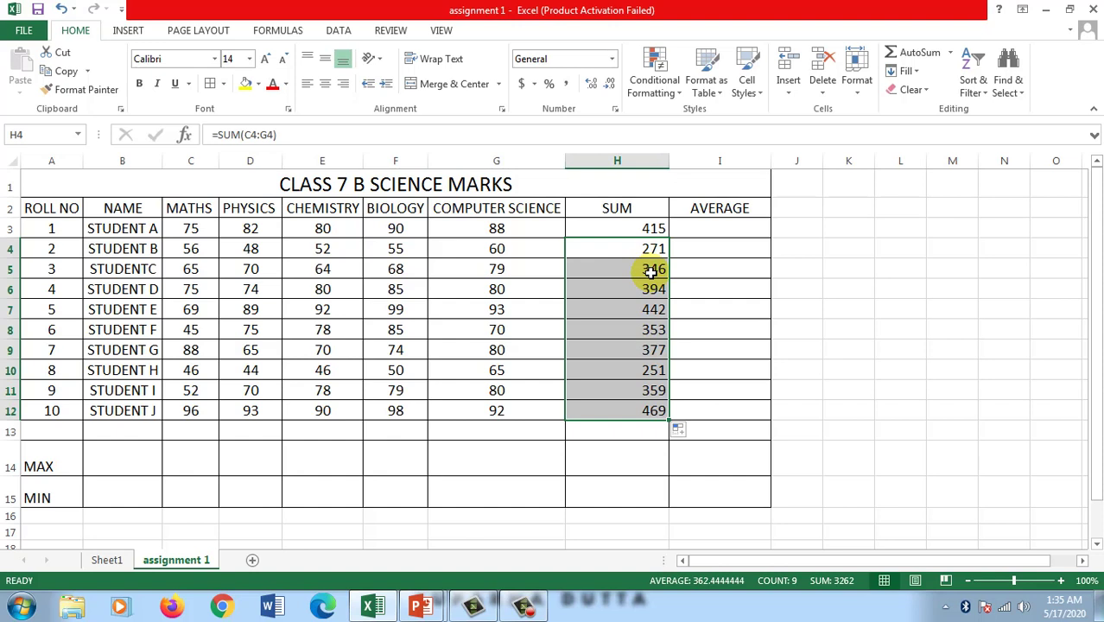
pyautogui.click(654, 270)
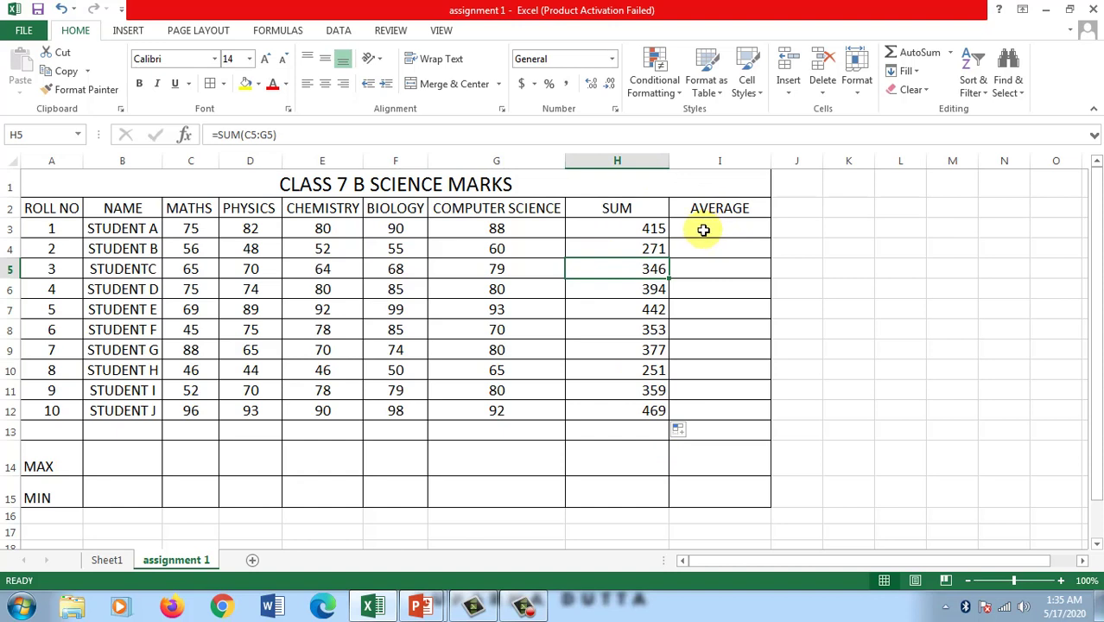
# - Enter =average(C3:G3) in I3 for Student A, showing 83
pyautogui.click(705, 229)
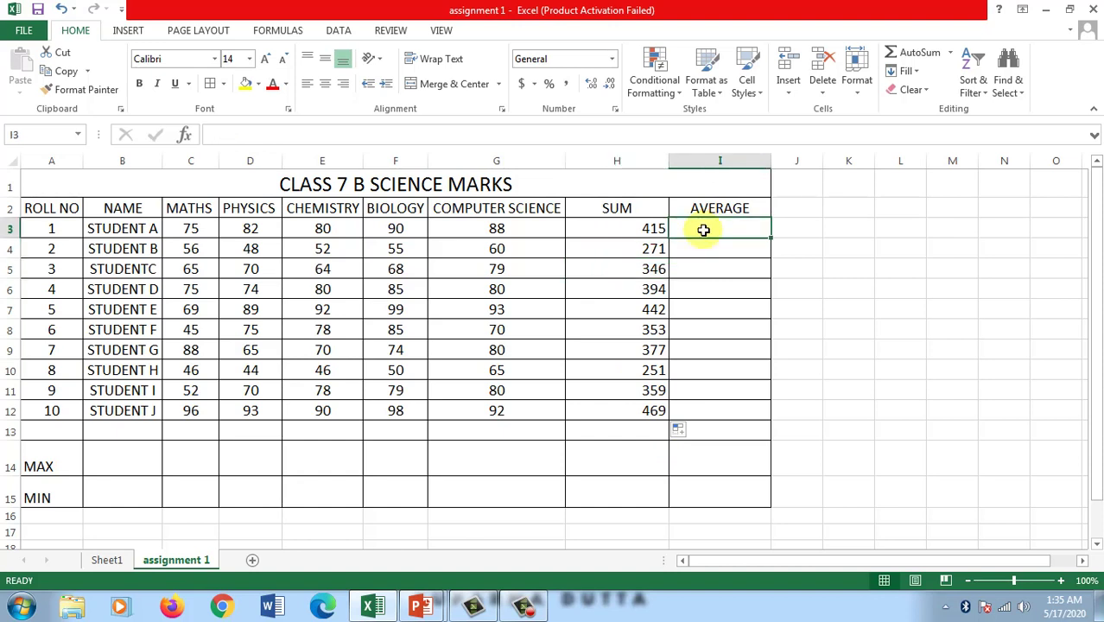
pyautogui.write('=')
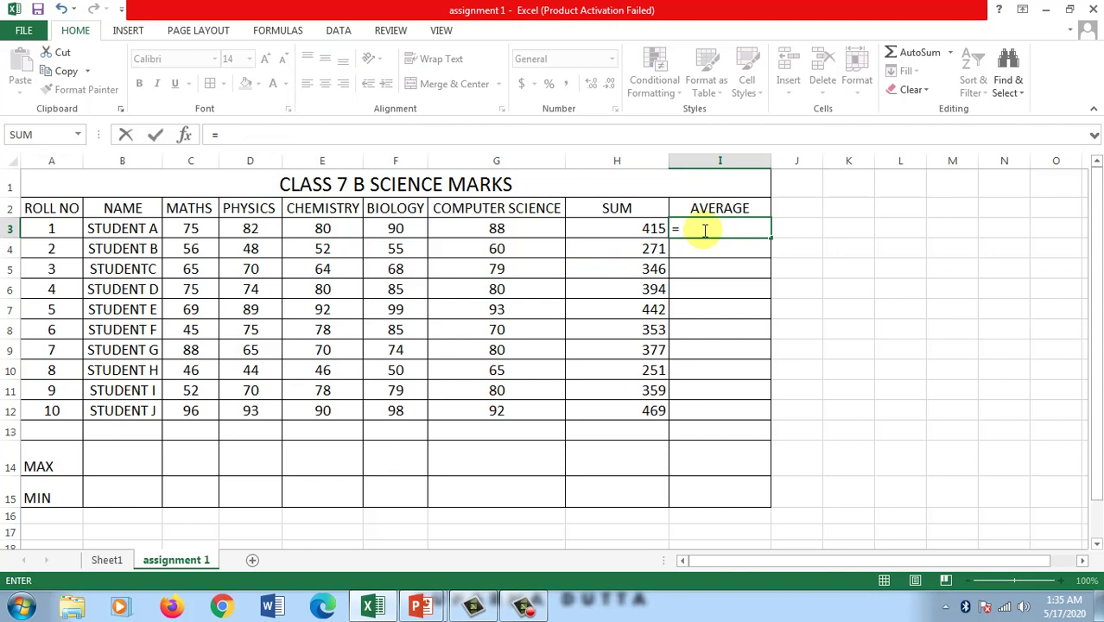
pyautogui.write('average')
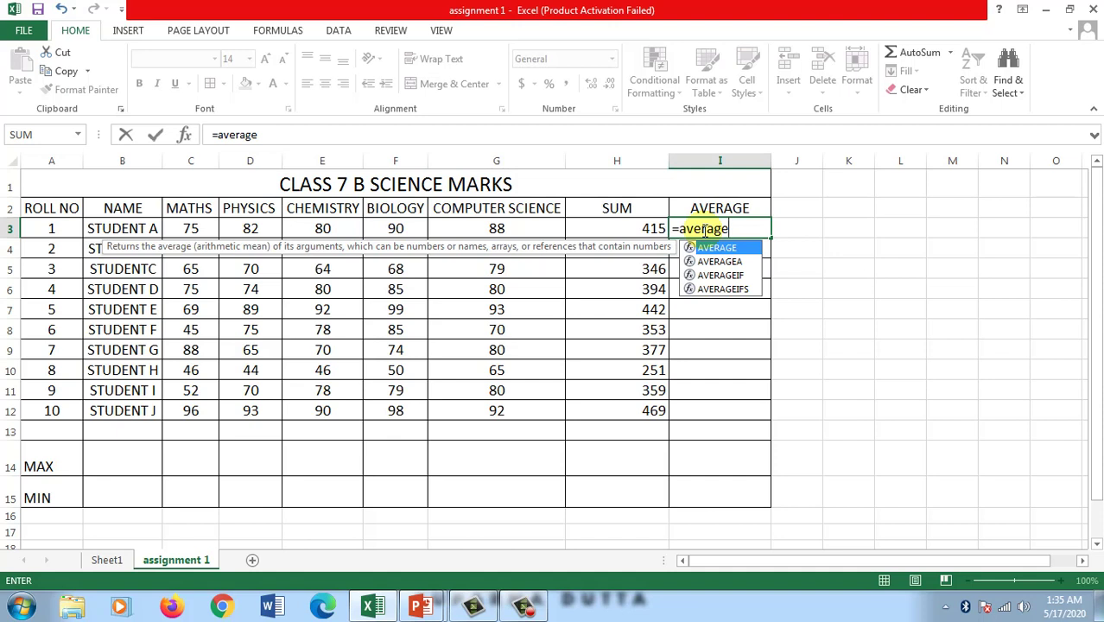
pyautogui.write('(')
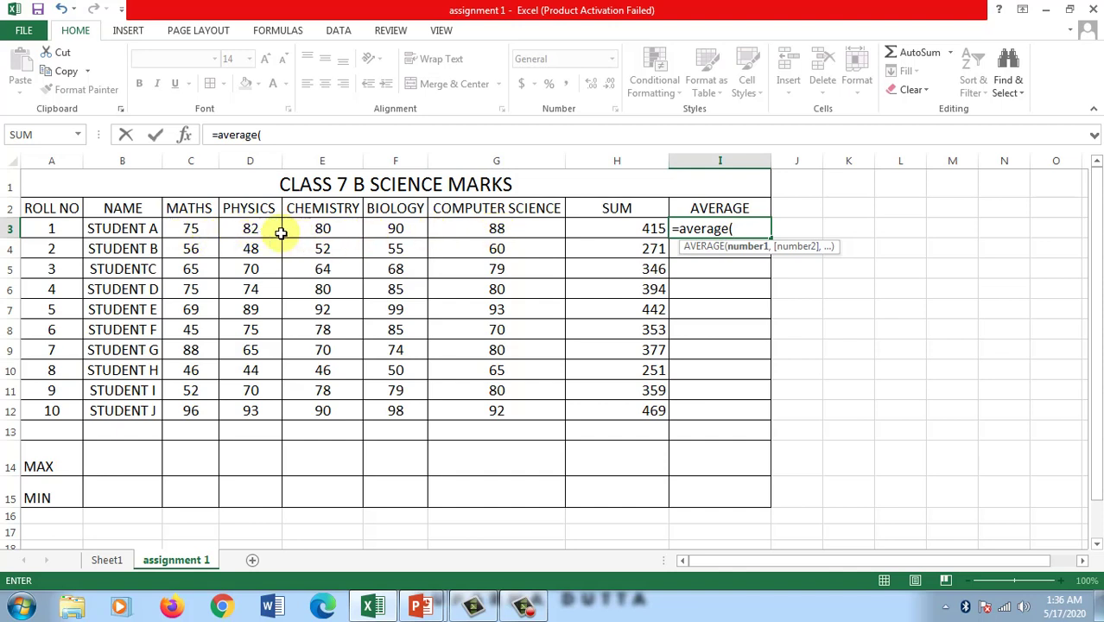
pyautogui.moveTo(190, 228); pyautogui.dragTo(506, 228)
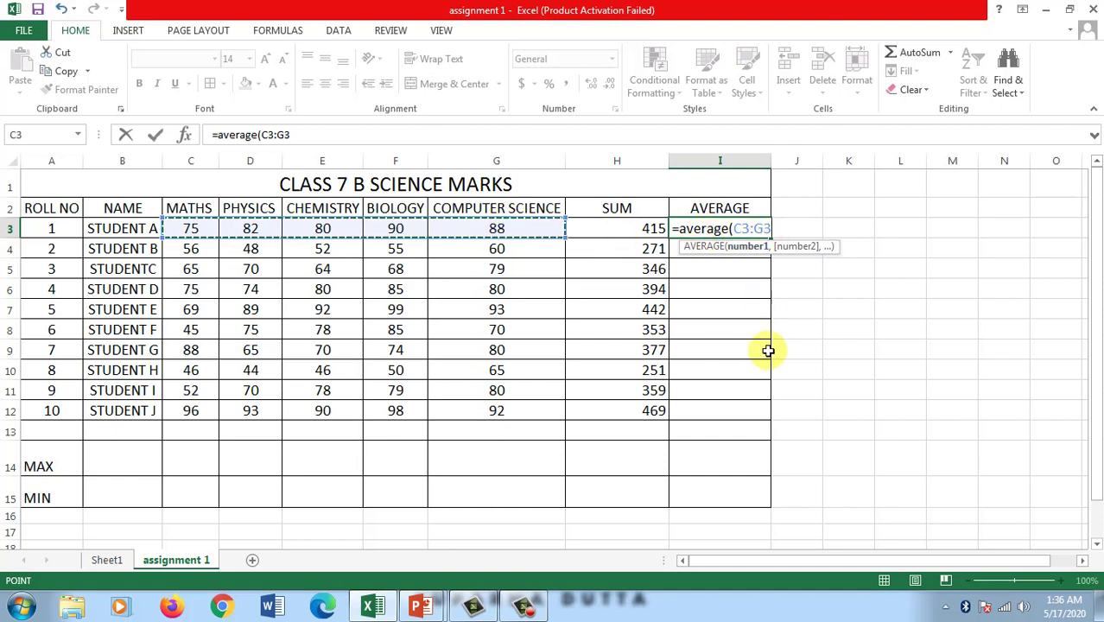
pyautogui.write(')')
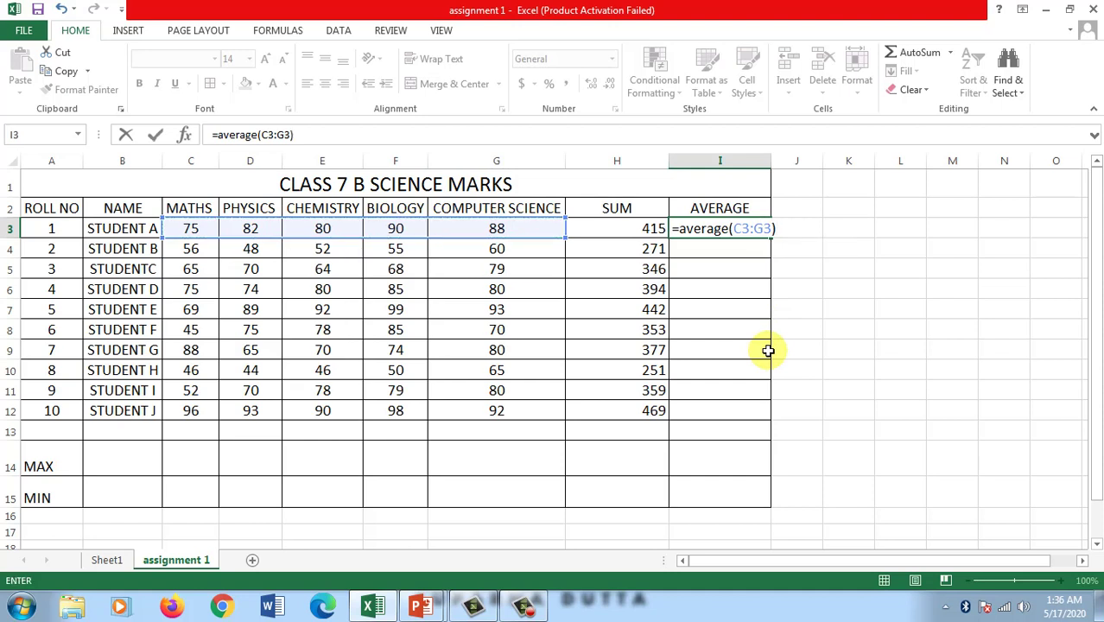
pyautogui.press('Return')
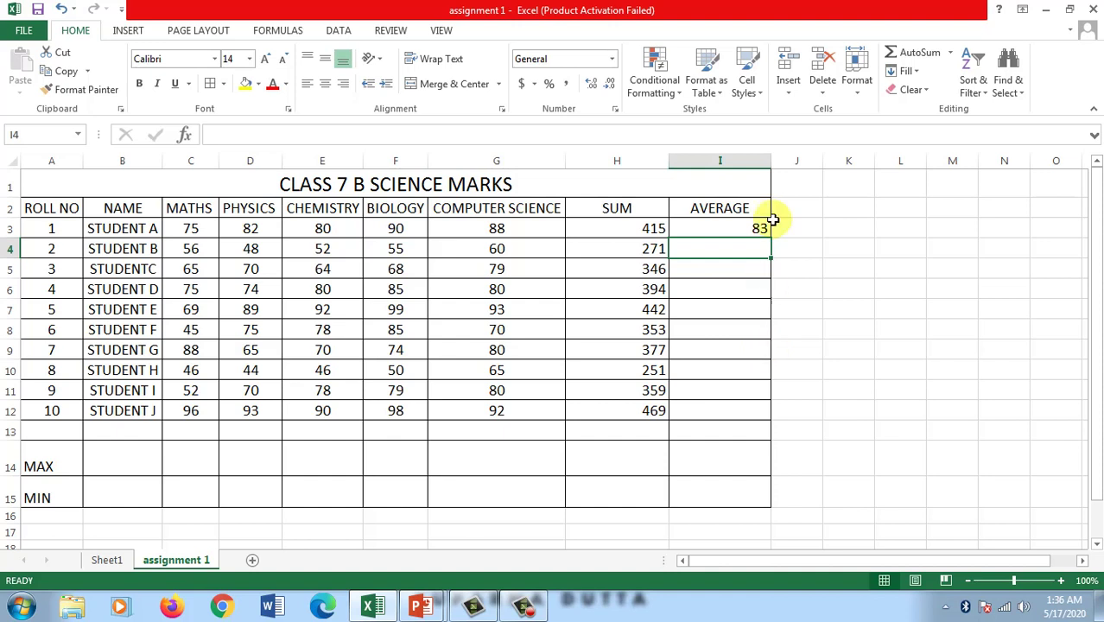
# - Review Student A's AVERAGE formula in I3, keeping the result 83
pyautogui.click(729, 230)
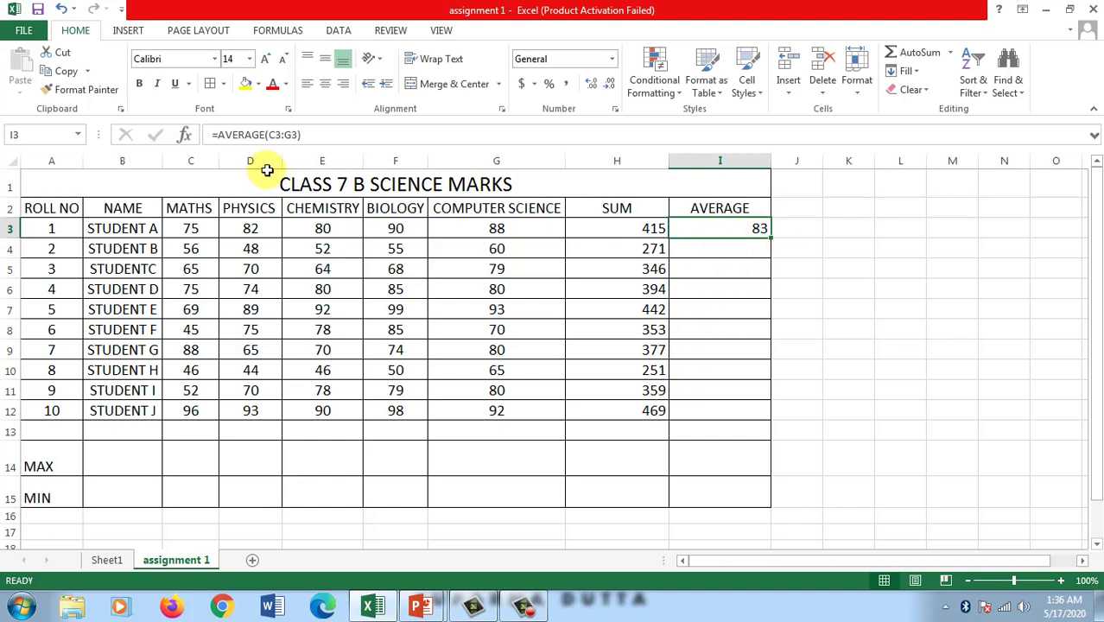
pyautogui.moveTo(213, 136); pyautogui.dragTo(320, 135)
pyautogui.click(319, 135)
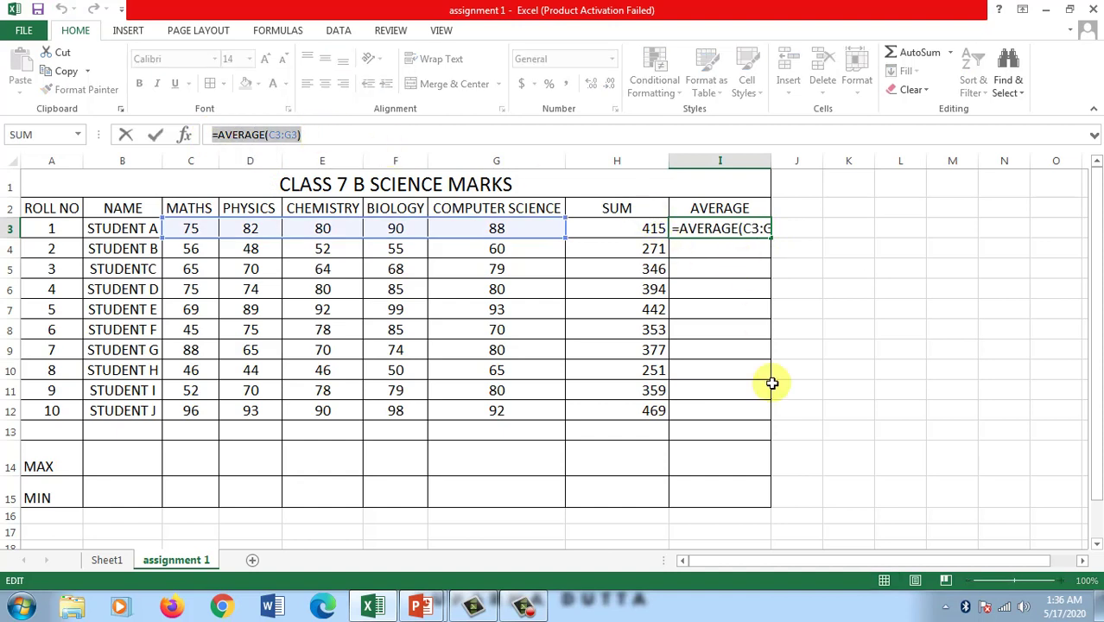
pyautogui.press('Return')
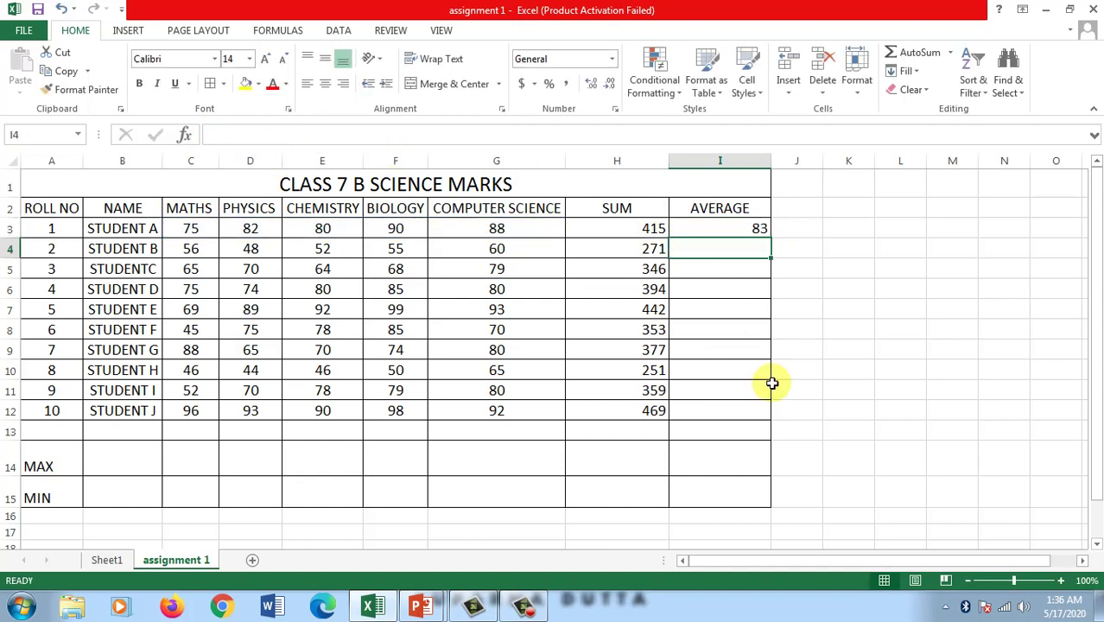
# - Copy I3's AVERAGE formula down to I12, giving averages from 54.2 to 93.8
pyautogui.click(702, 228)
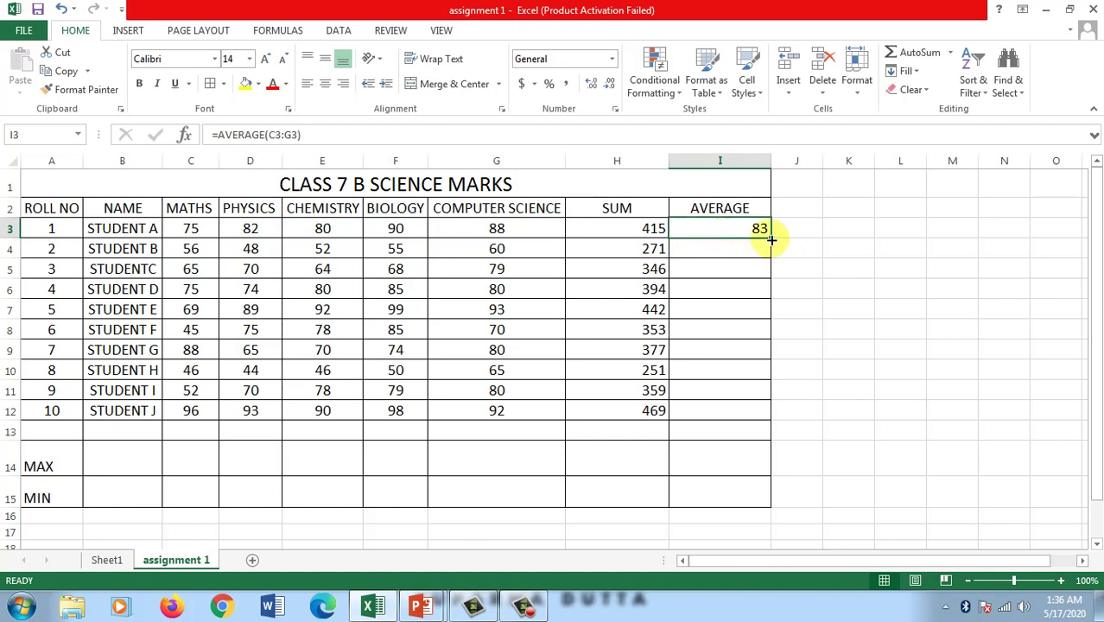
pyautogui.moveTo(771, 239); pyautogui.dragTo(774, 423)
pyautogui.moveTo(774, 423); pyautogui.dragTo(773, 425)
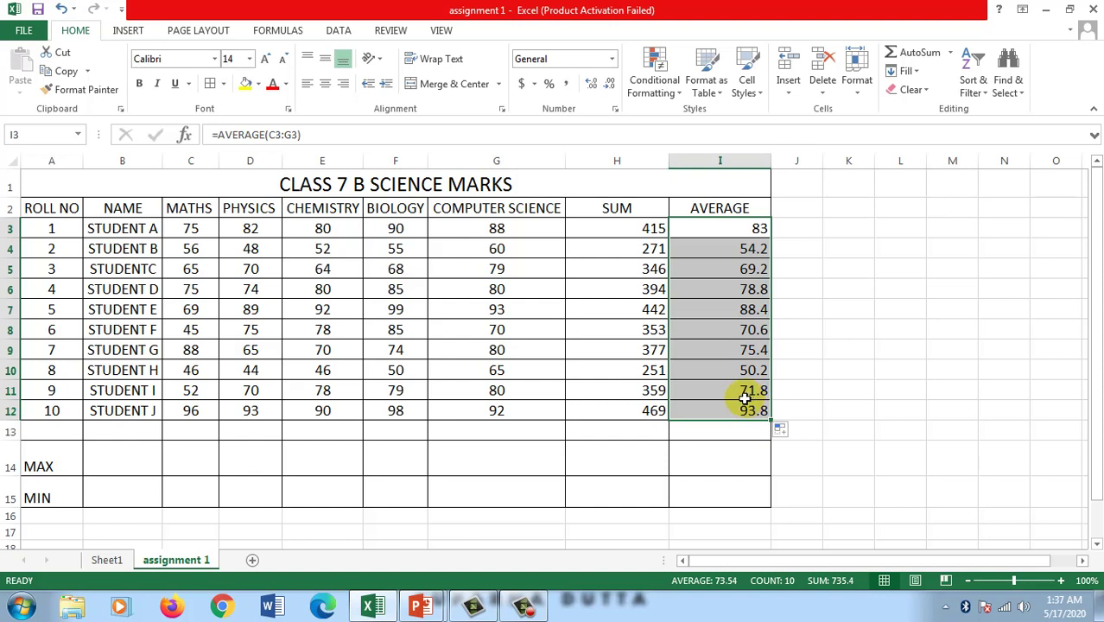
# - Restore Student B's average in I4 to =AVERAGE(C4:G4), giving 54.2
pyautogui.click(709, 232)
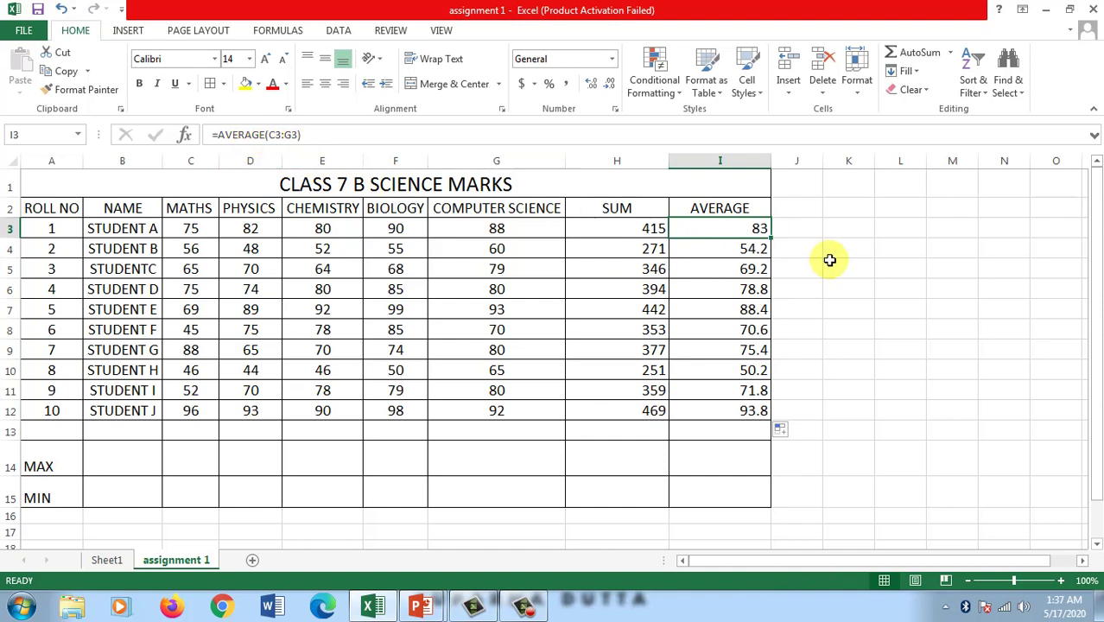
pyautogui.click(716, 250)
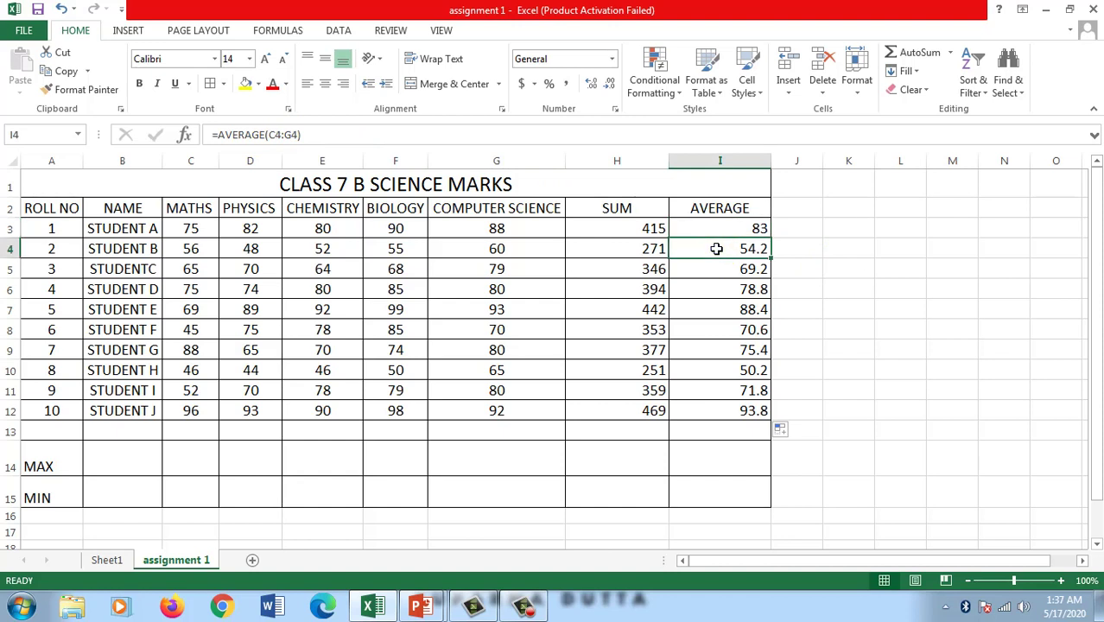
pyautogui.moveTo(269, 135); pyautogui.dragTo(297, 134)
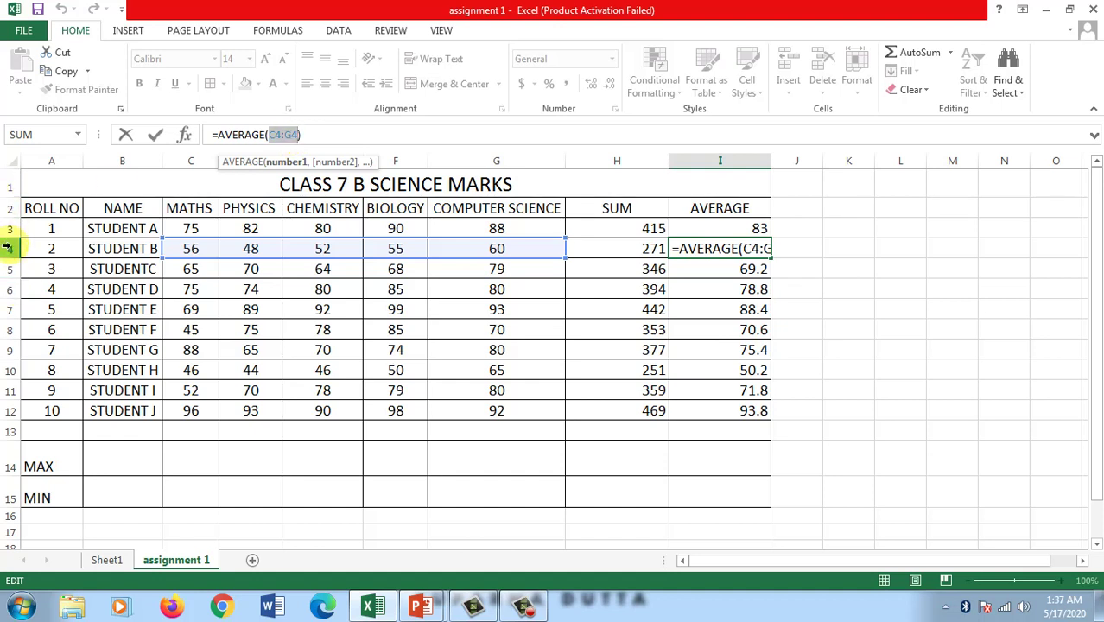
pyautogui.click(699, 277)
pyautogui.click(699, 277)
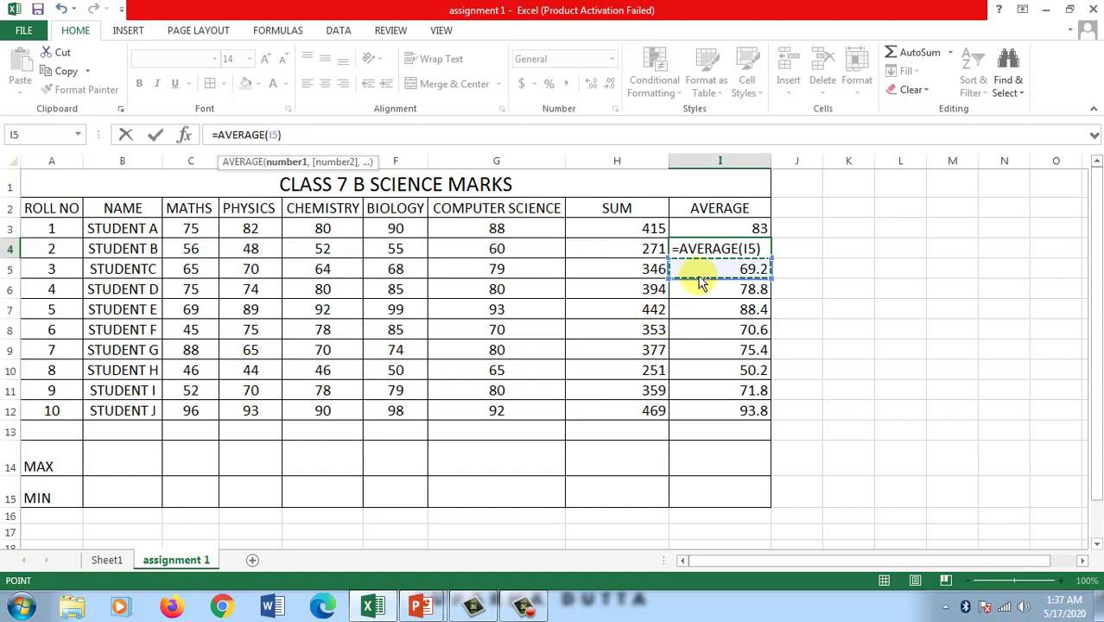
pyautogui.hotkey('ctrl', 'z')
pyautogui.press('Return')
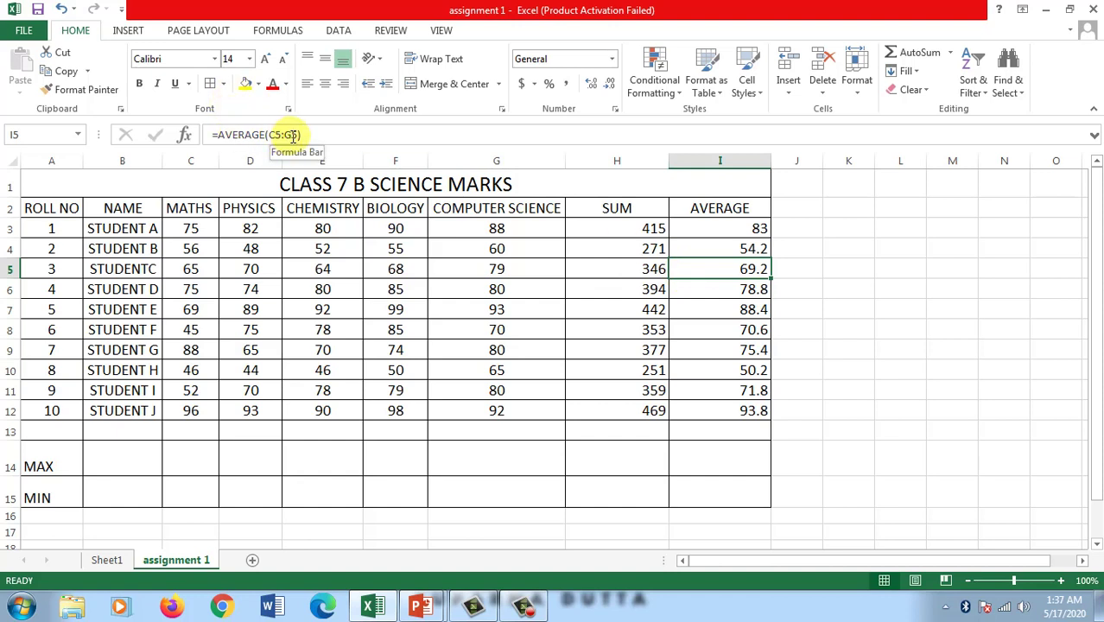
# - Check other averages and select C4:G4 to confirm Student B's 271 total and 54.2 average
pyautogui.click(697, 295)
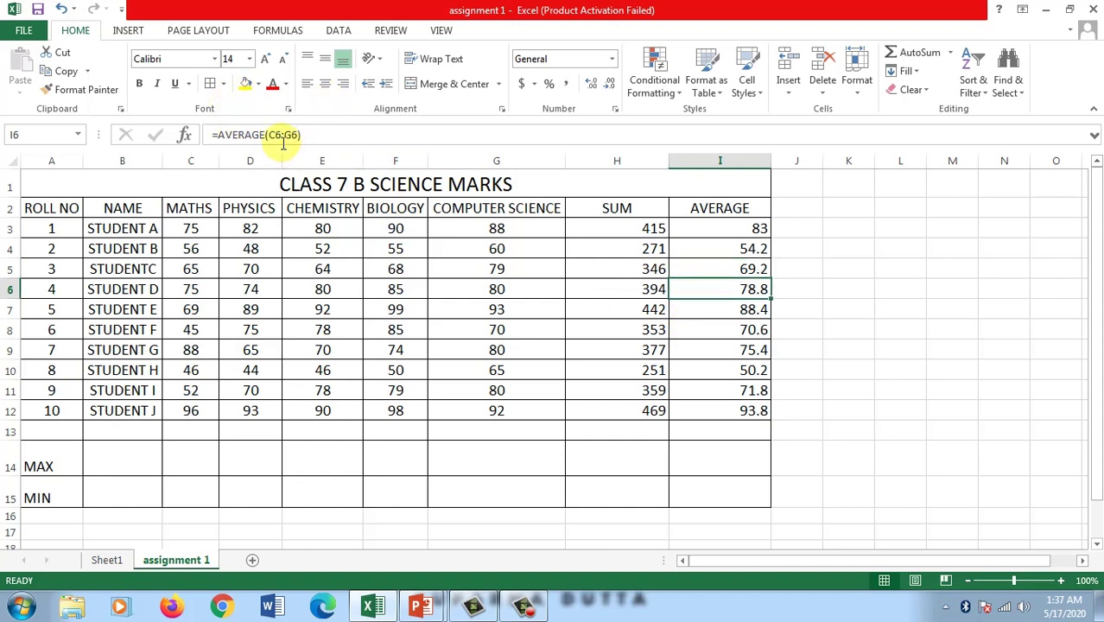
pyautogui.click(715, 229)
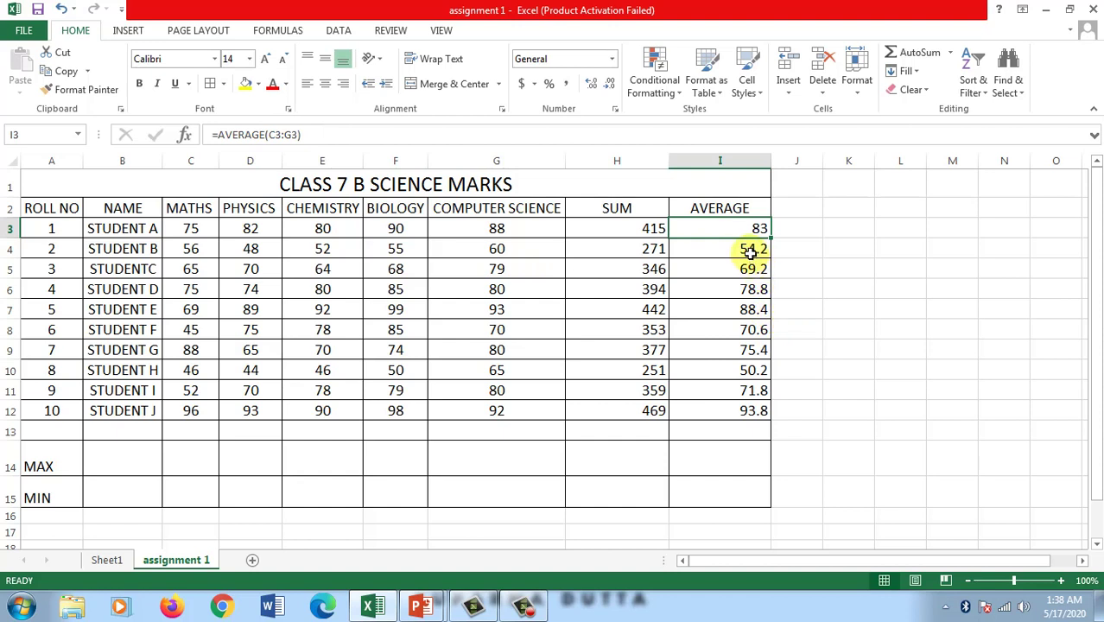
pyautogui.click(212, 249)
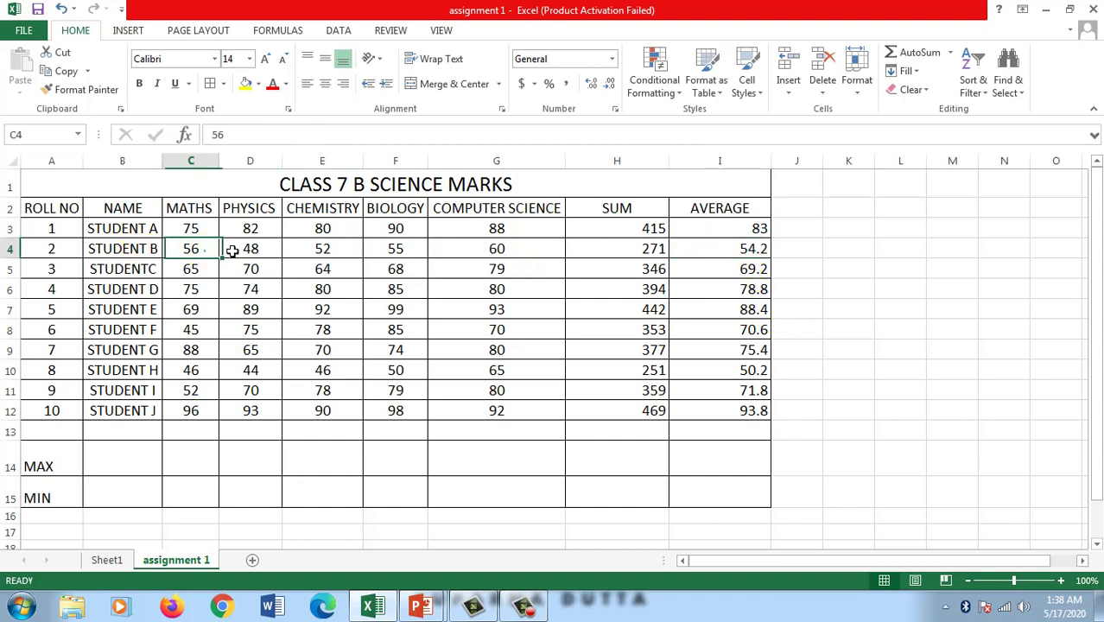
pyautogui.moveTo(239, 251); pyautogui.dragTo(490, 250)
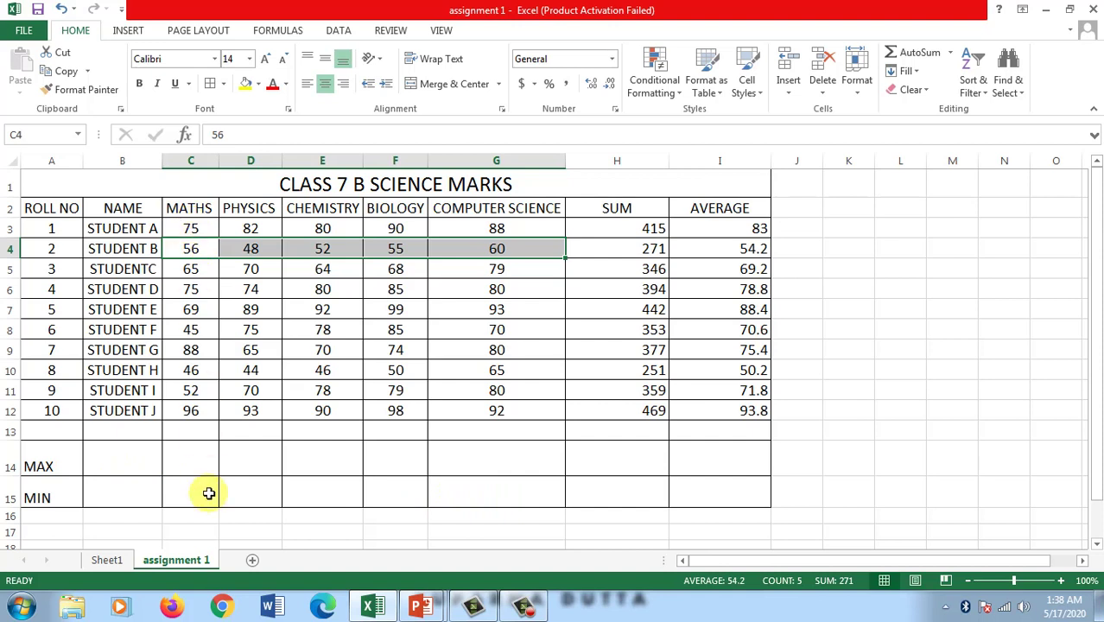
# - Enter =MAX(C3:C12) in C14 for the highest Maths mark
pyautogui.click(192, 454)
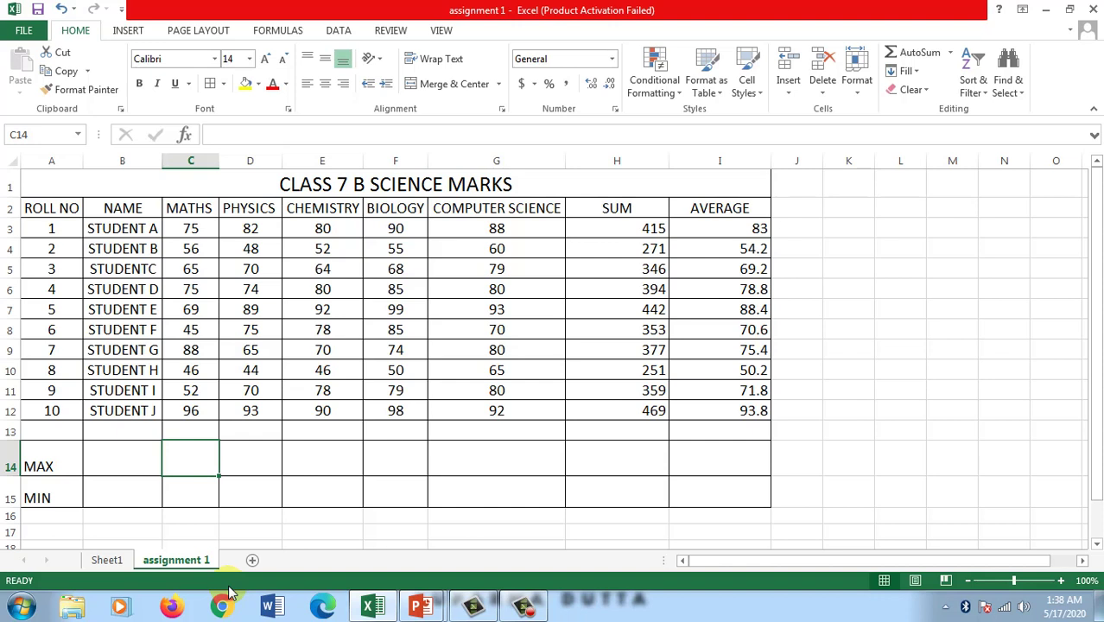
pyautogui.write('=')
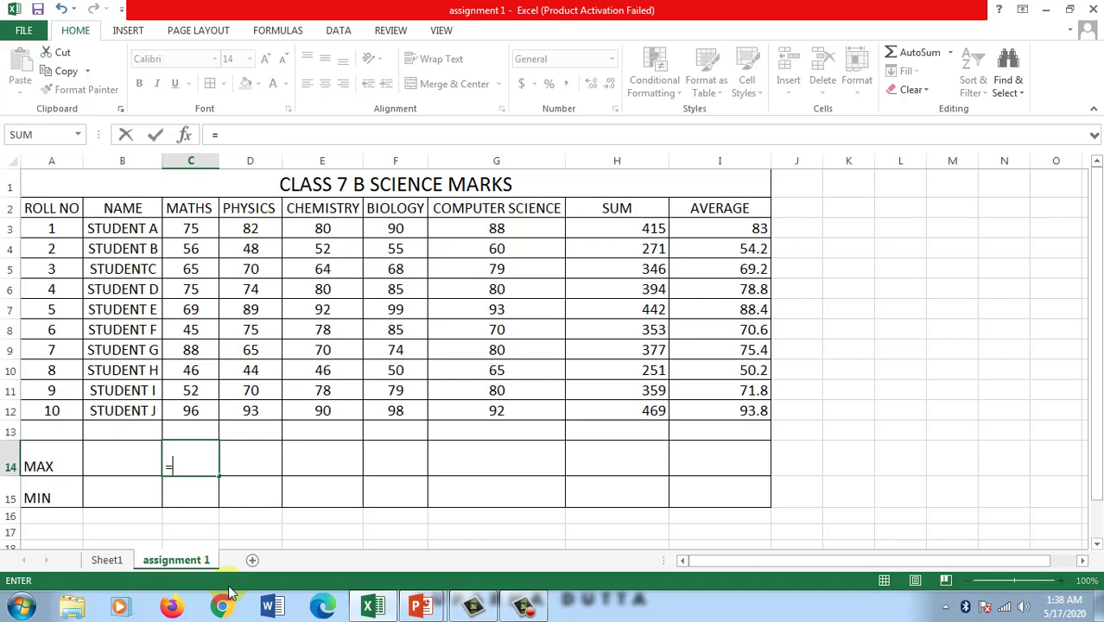
pyautogui.write('max(')
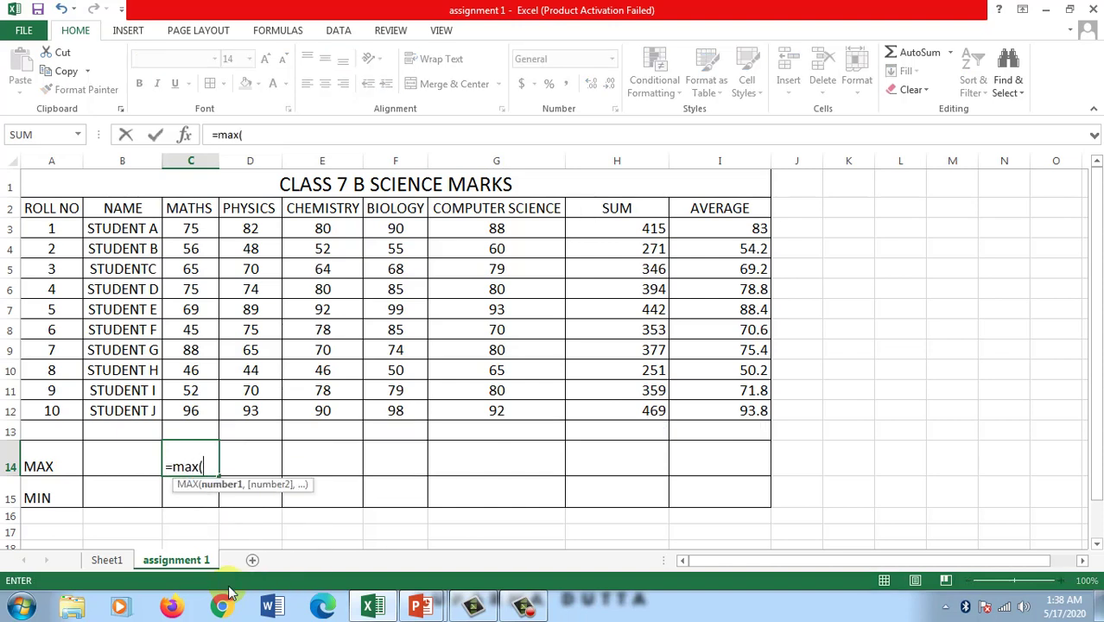
pyautogui.moveTo(195, 226); pyautogui.dragTo(198, 412)
pyautogui.press('Return')
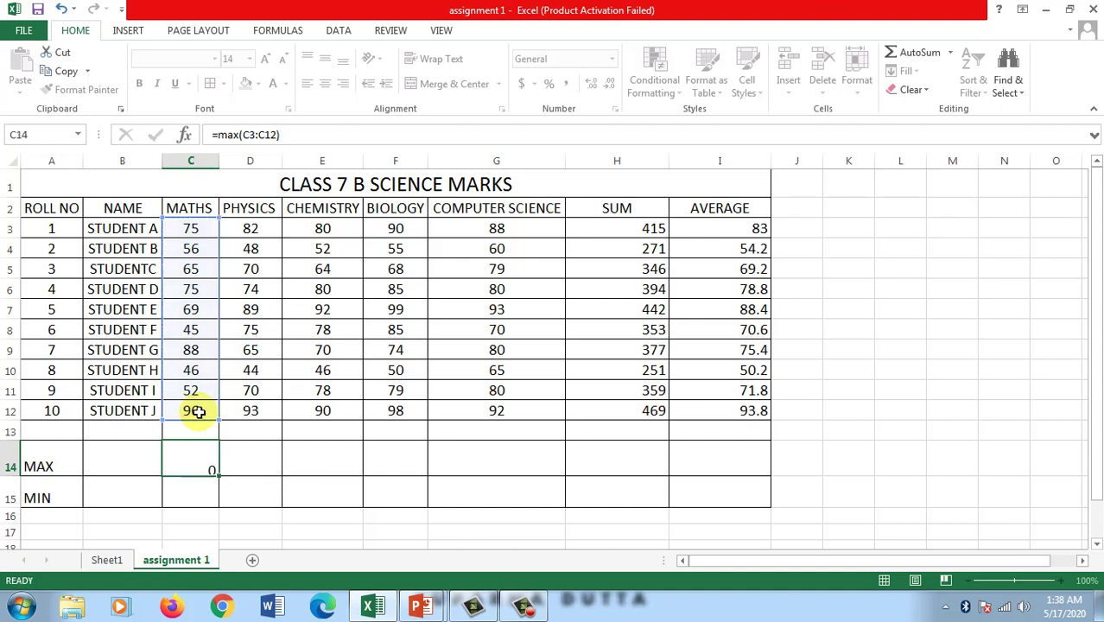
pyautogui.click(199, 471)
# - Enter =MIN(C3:C12) in C15, confirming the Maths minimum 45 and maximum 96
pyautogui.click(190, 490)
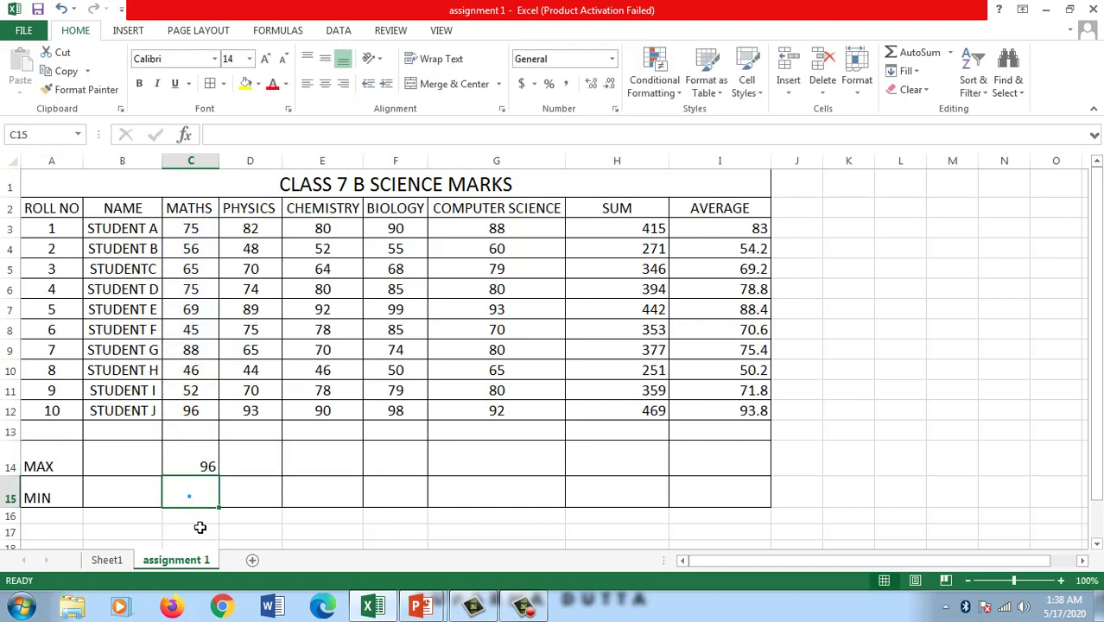
pyautogui.write('=')
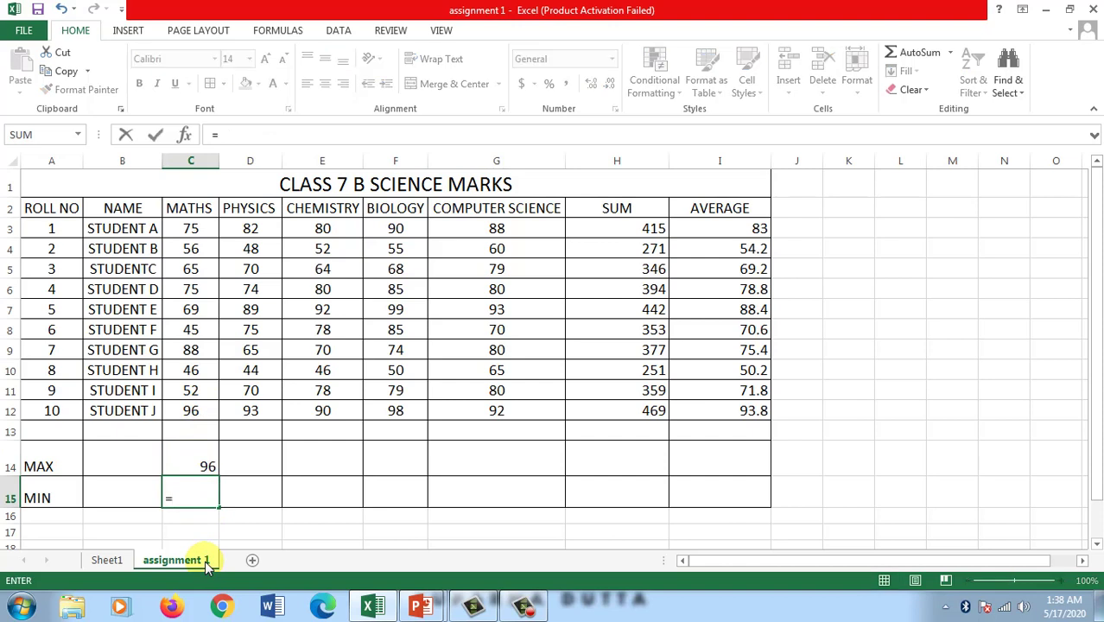
pyautogui.write('min(')
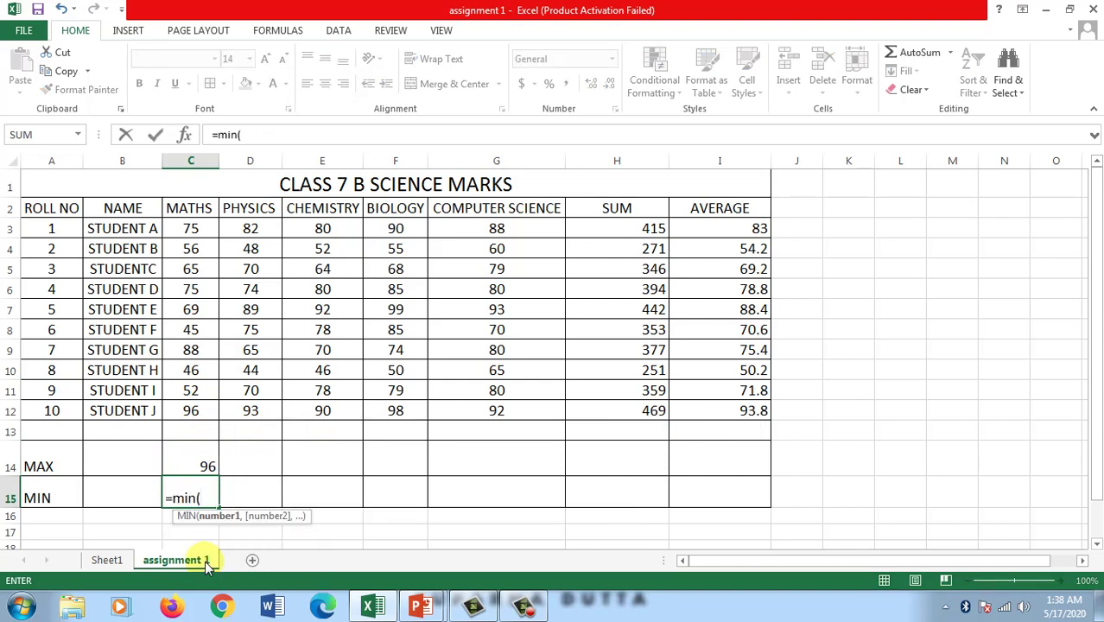
pyautogui.moveTo(183, 228); pyautogui.dragTo(179, 411)
pyautogui.press('Return')
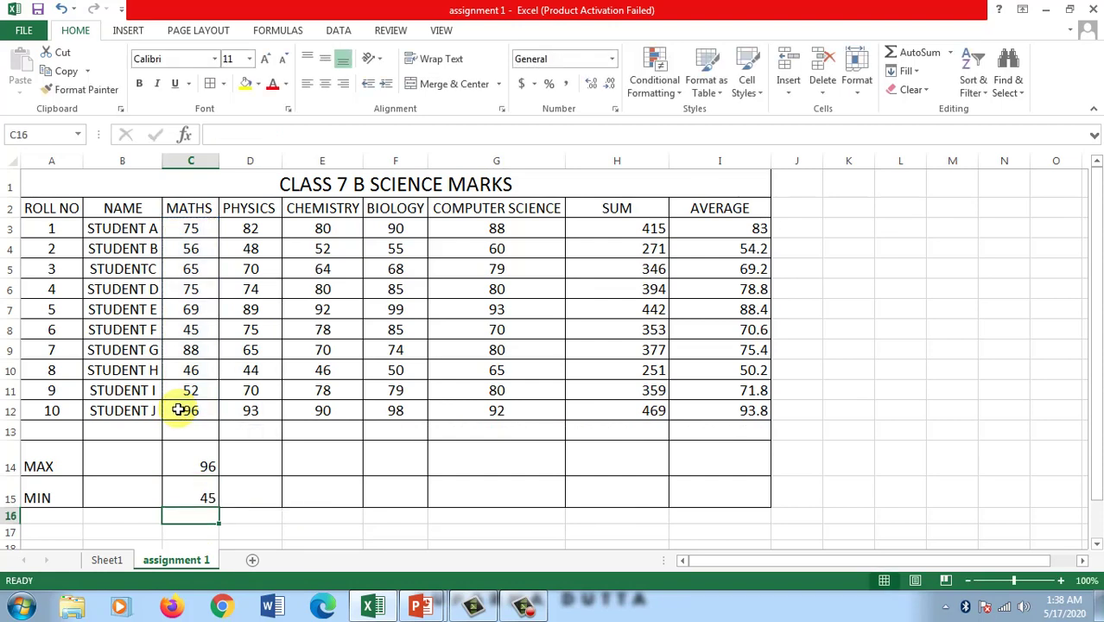
pyautogui.click(192, 332)
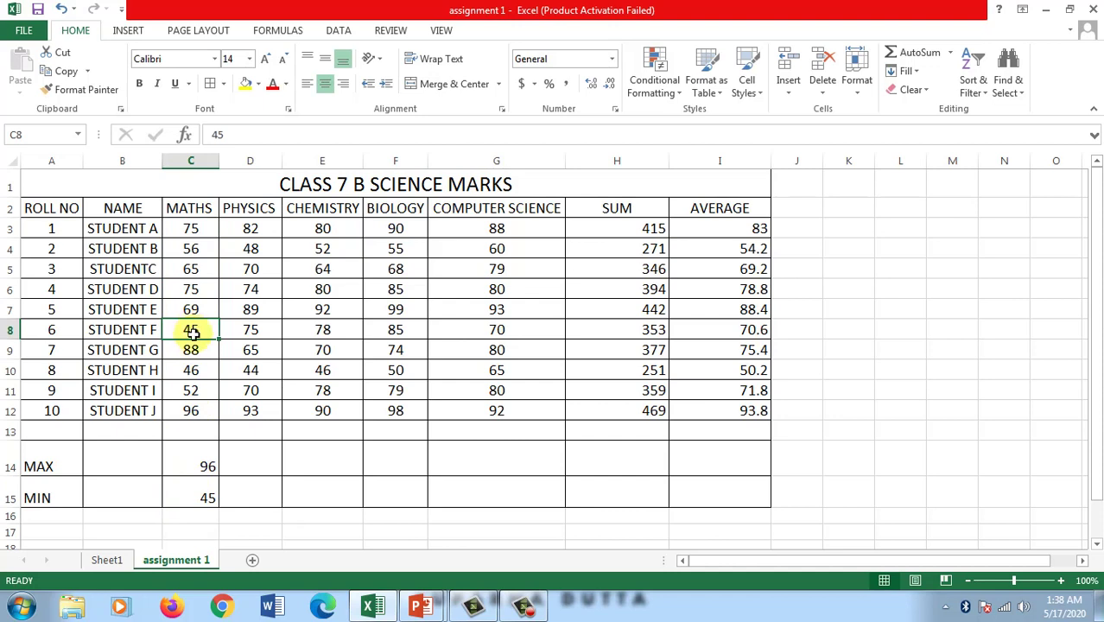
pyautogui.click(192, 495)
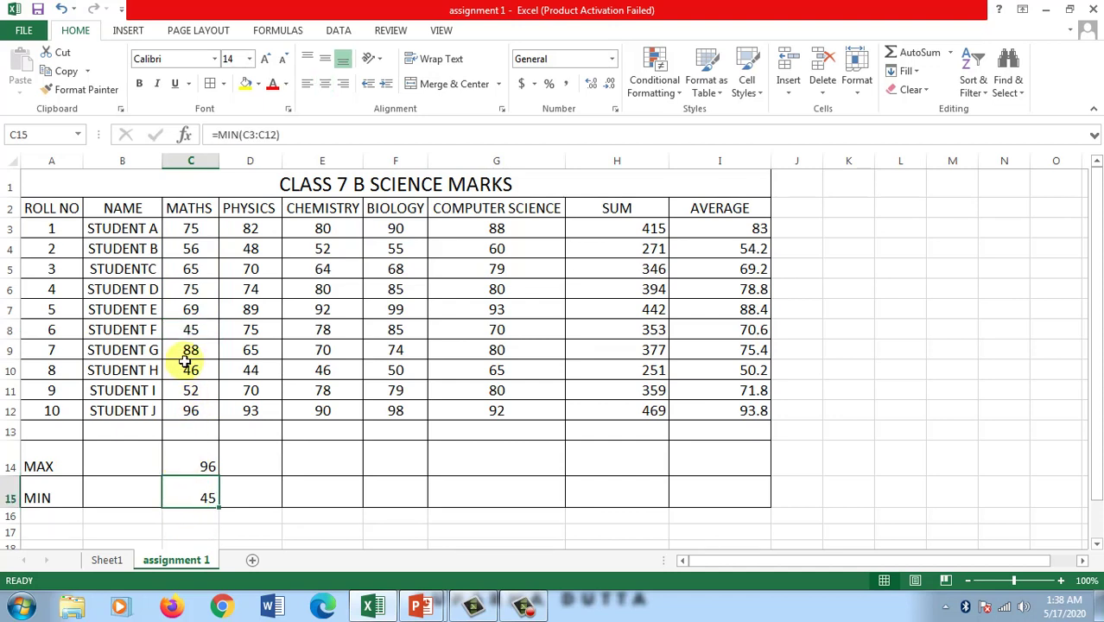
pyautogui.click(192, 409)
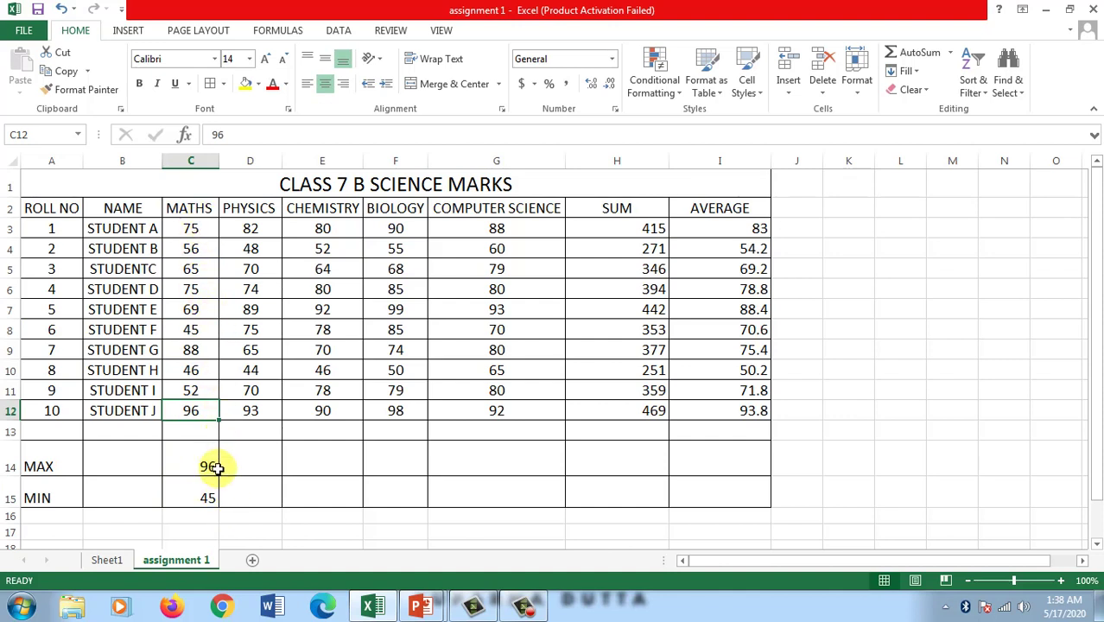
# - Copy the MAX formula across to I14, checking Physics 93 and Chemistry 92
pyautogui.click(208, 466)
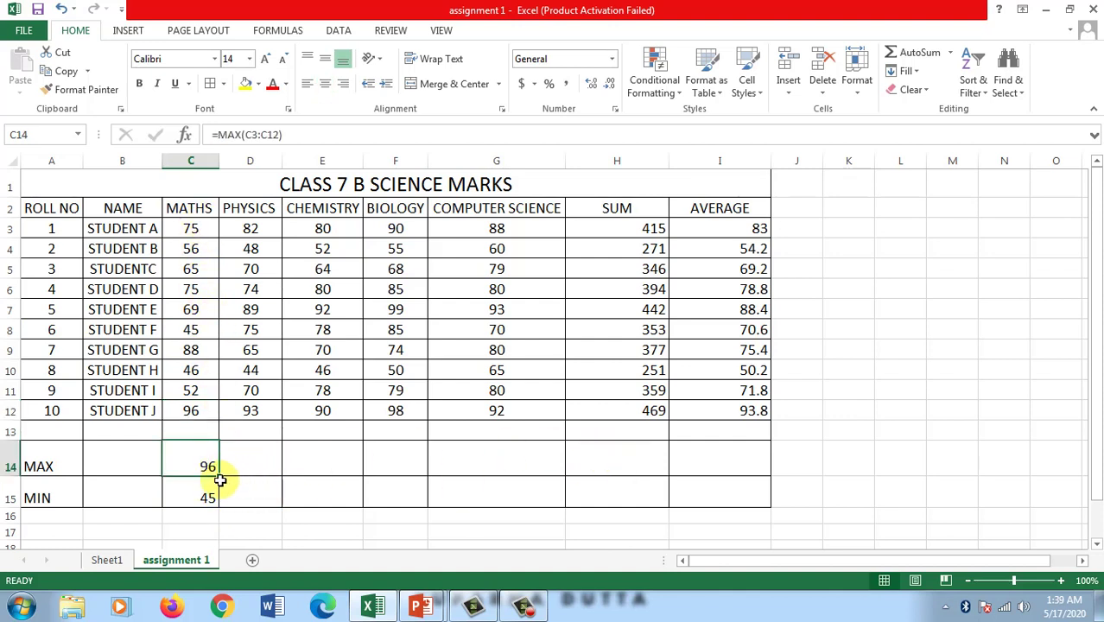
pyautogui.moveTo(218, 475); pyautogui.dragTo(749, 464)
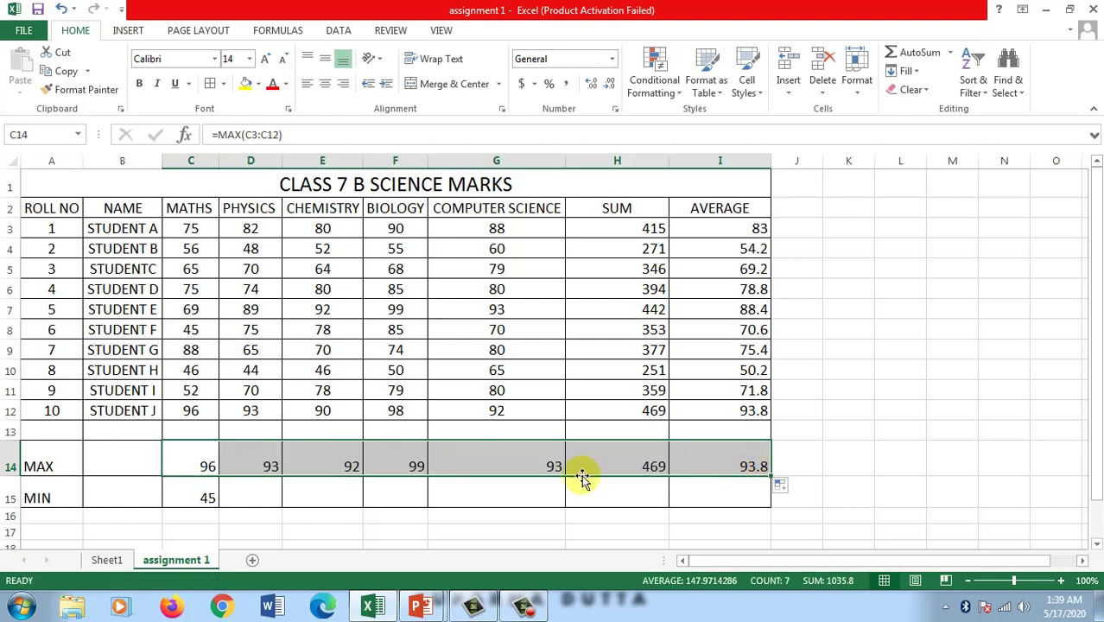
pyautogui.click(262, 463)
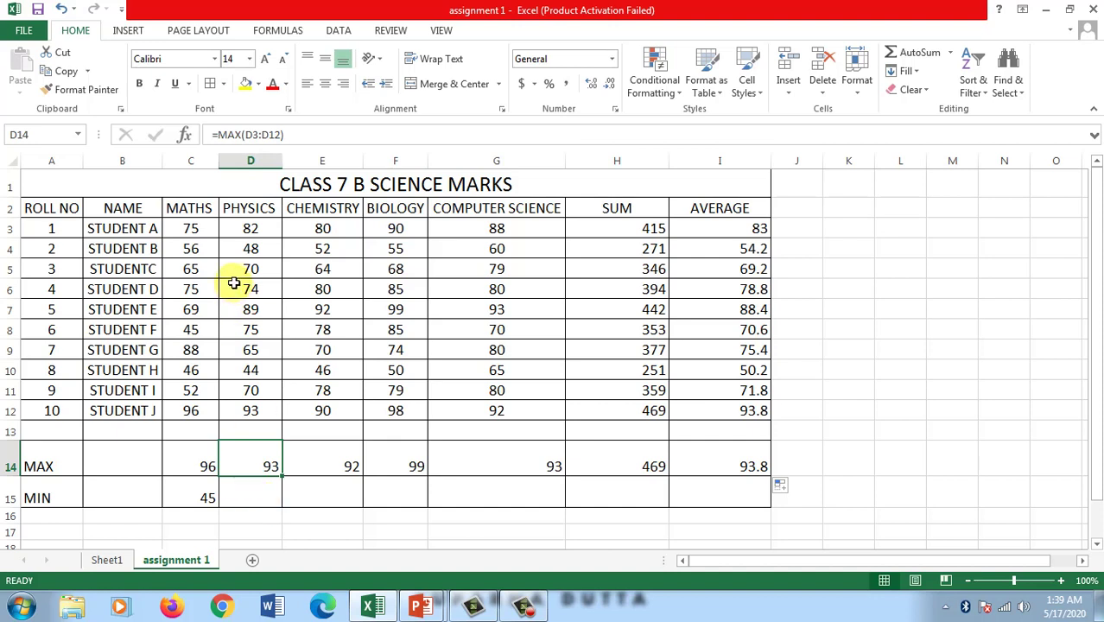
pyautogui.click(252, 411)
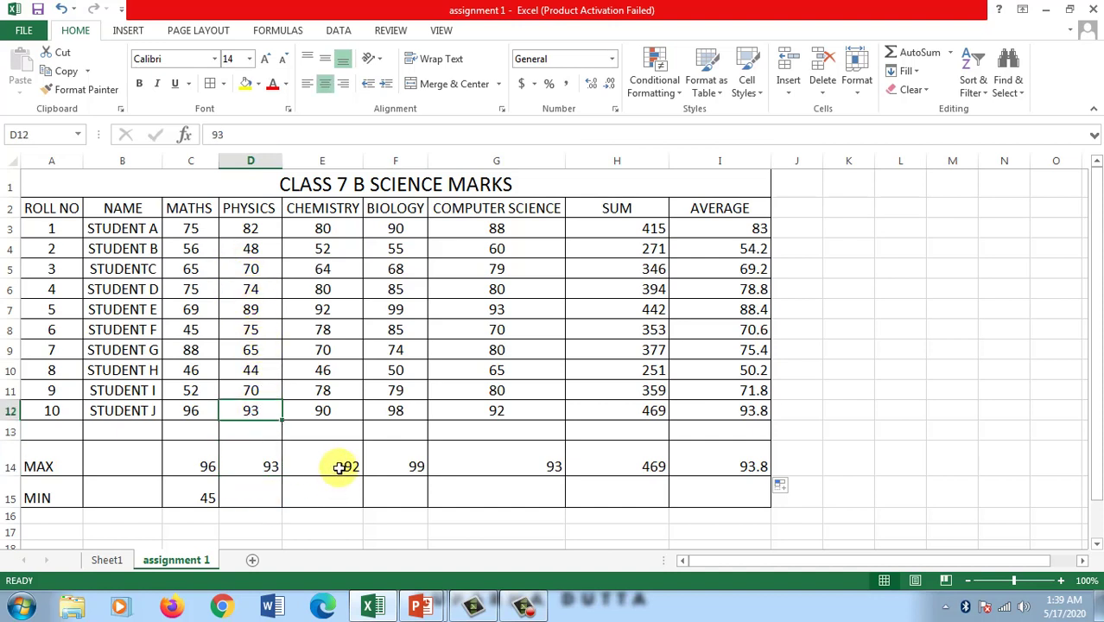
pyautogui.click(339, 467)
pyautogui.click(321, 310)
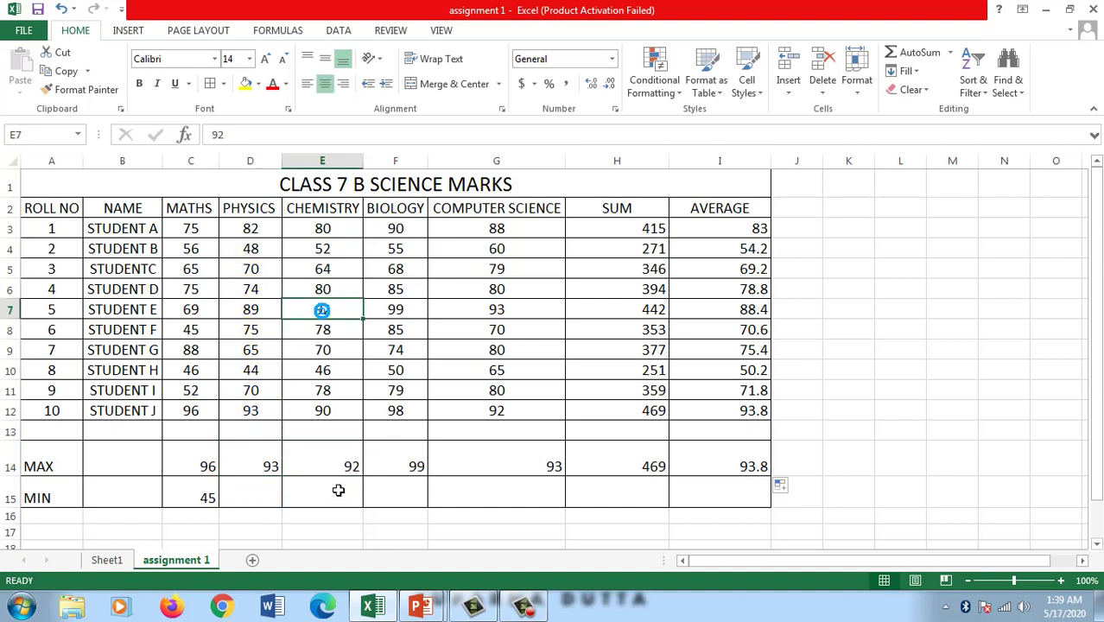
# - Verify the remaining maxima: Biology 99, Computer Science 93, total 469, average 93.8
pyautogui.click(394, 458)
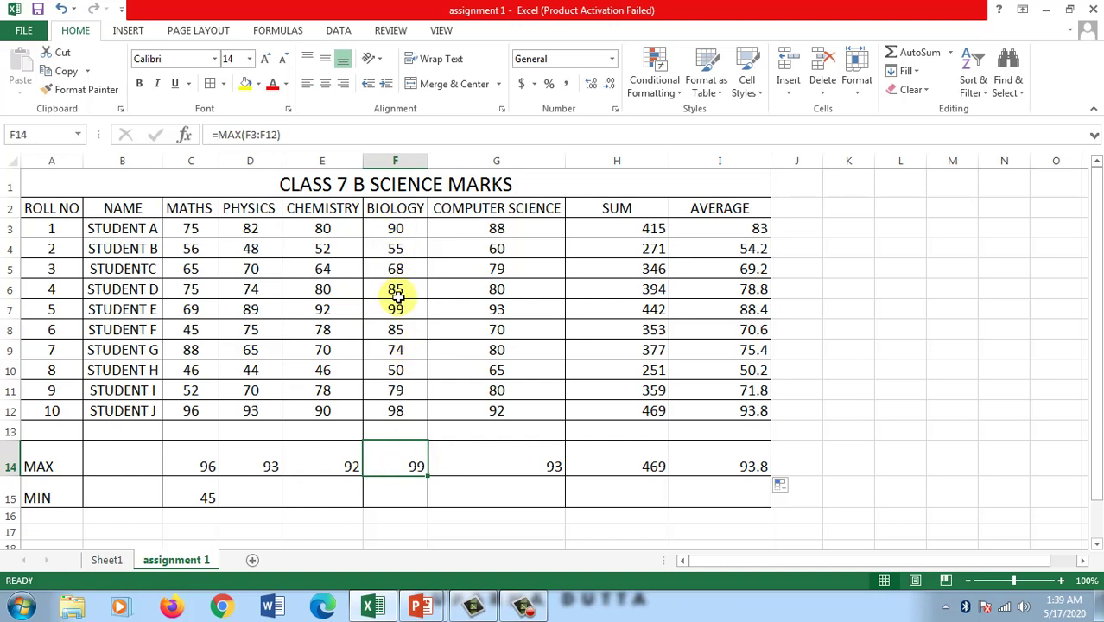
pyautogui.moveTo(394, 309); pyautogui.dragTo(437, 349)
pyautogui.click(508, 469)
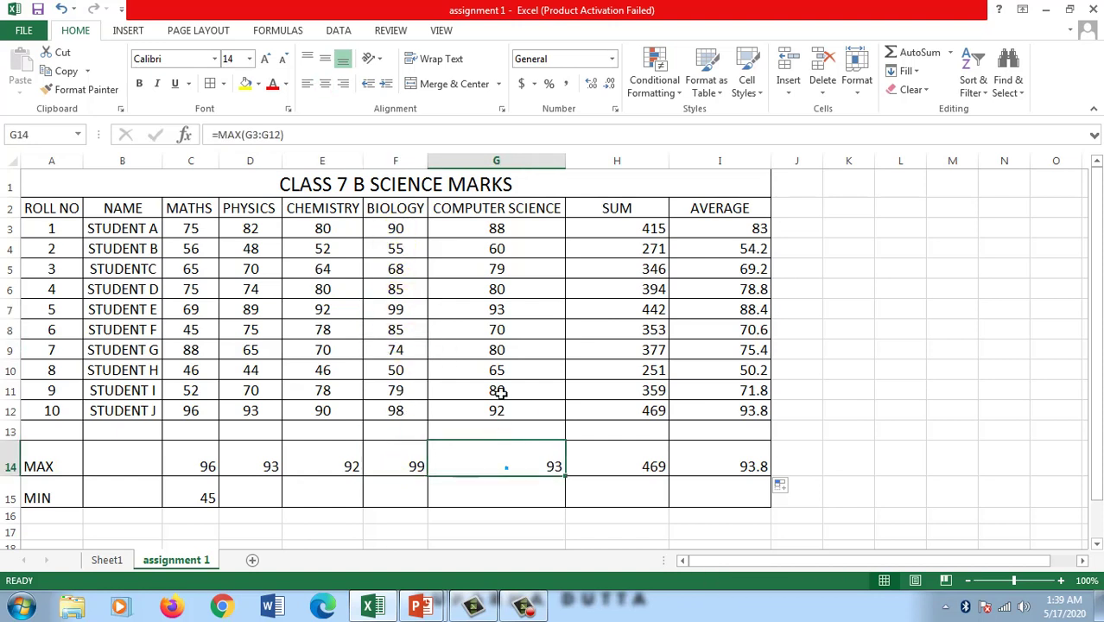
pyautogui.click(496, 310)
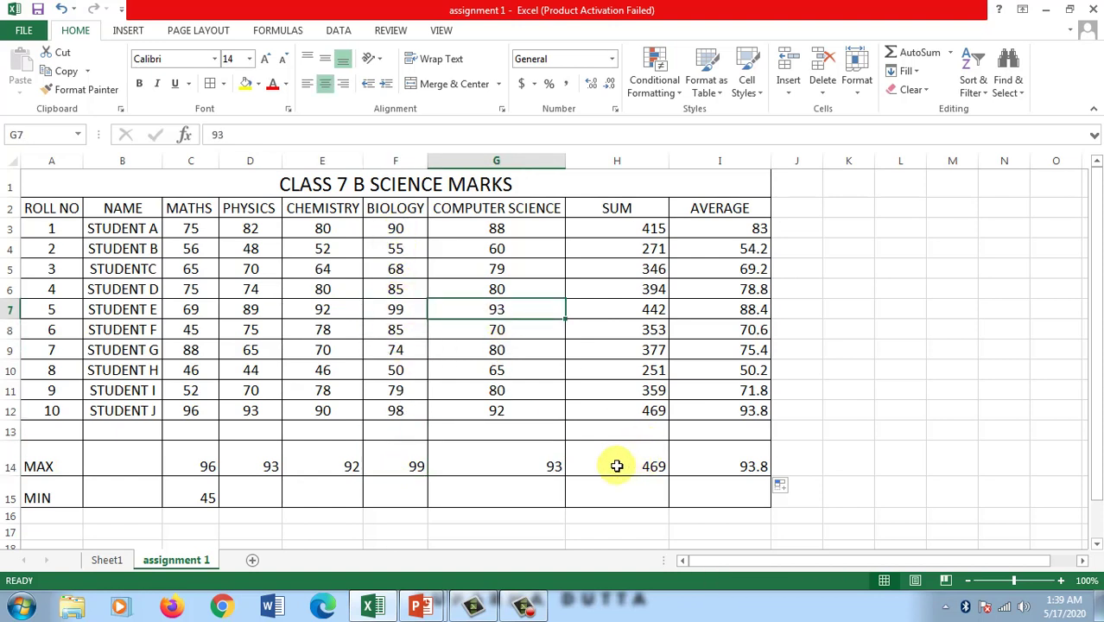
pyautogui.click(649, 463)
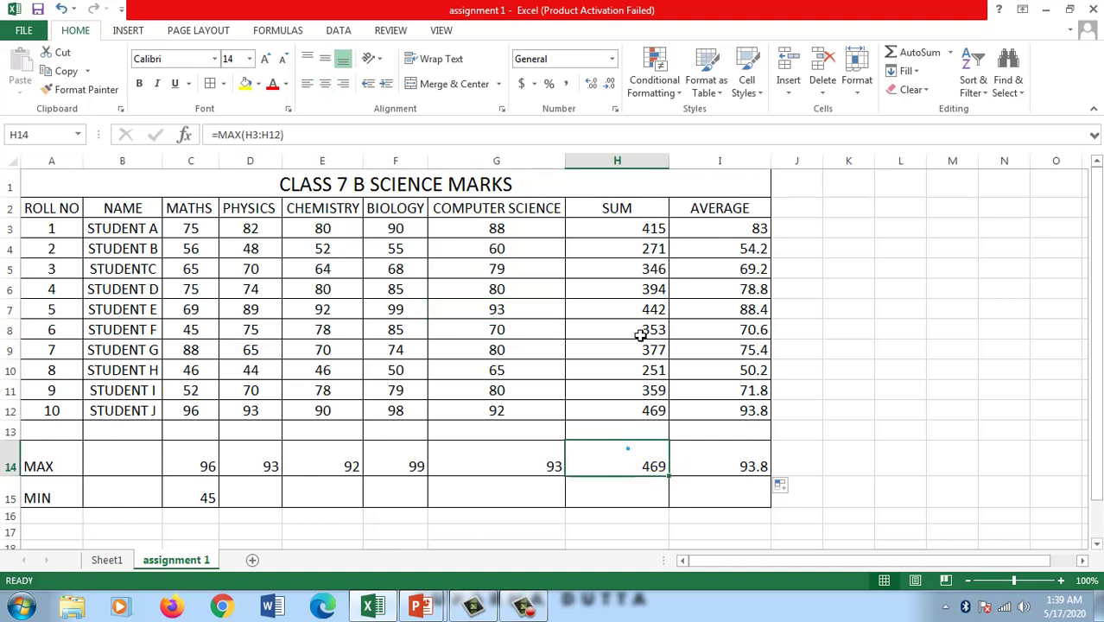
pyautogui.click(654, 410)
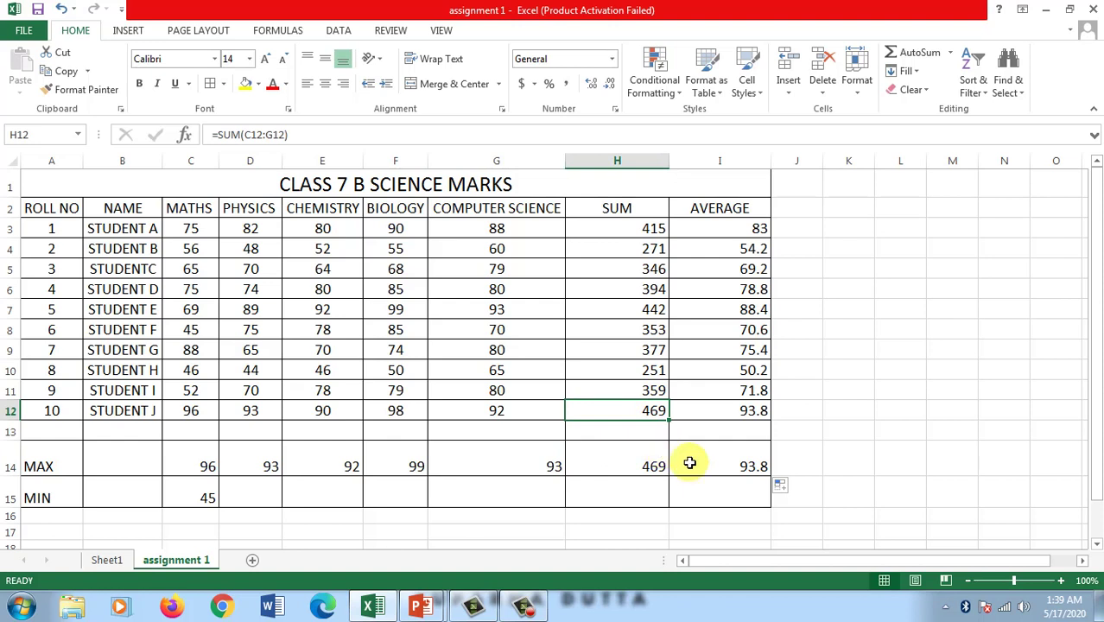
pyautogui.click(746, 411)
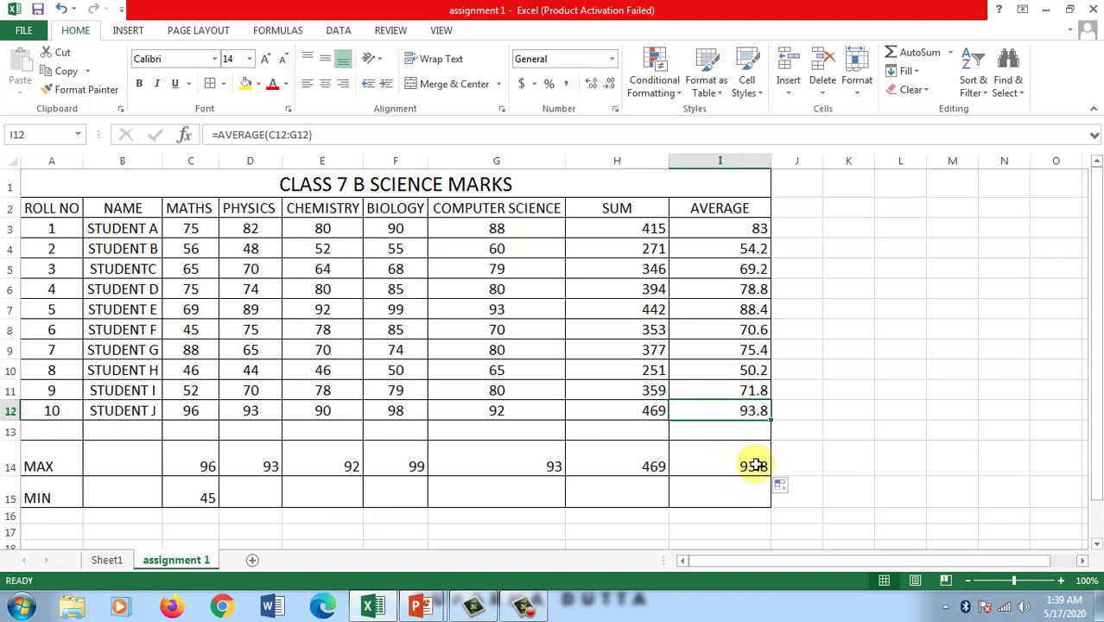
pyautogui.click(201, 497)
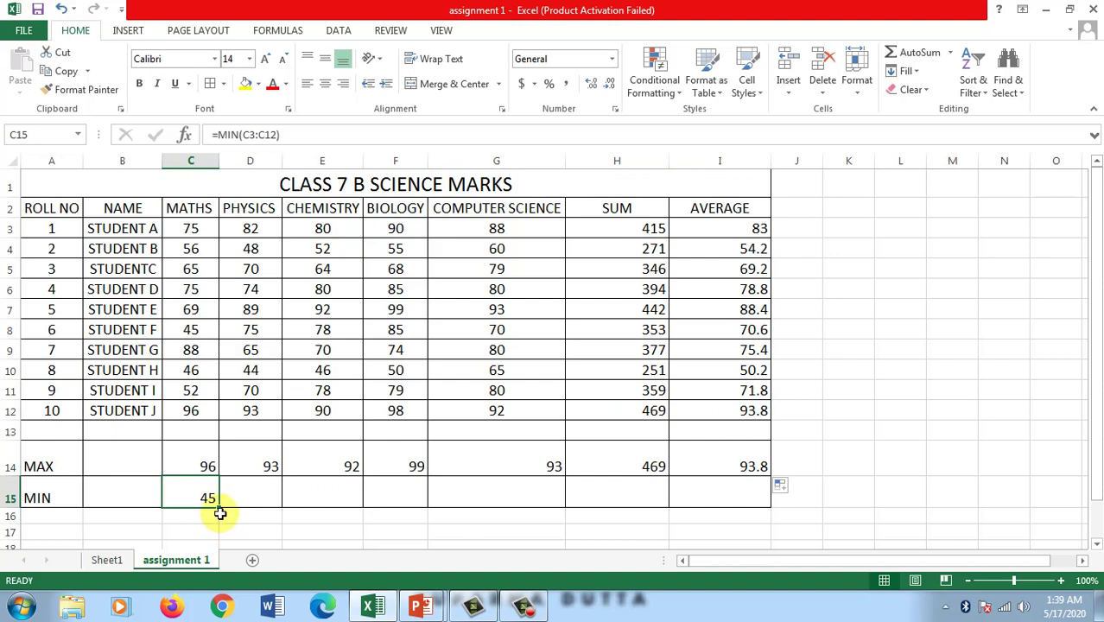
pyautogui.moveTo(219, 509); pyautogui.dragTo(748, 501)
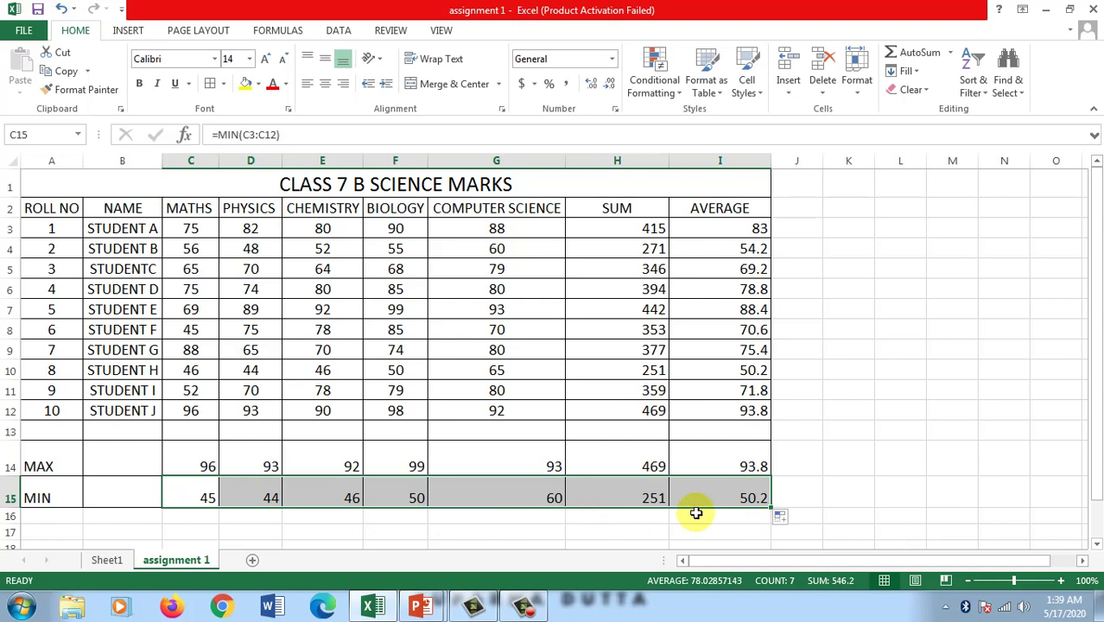
pyautogui.click(251, 495)
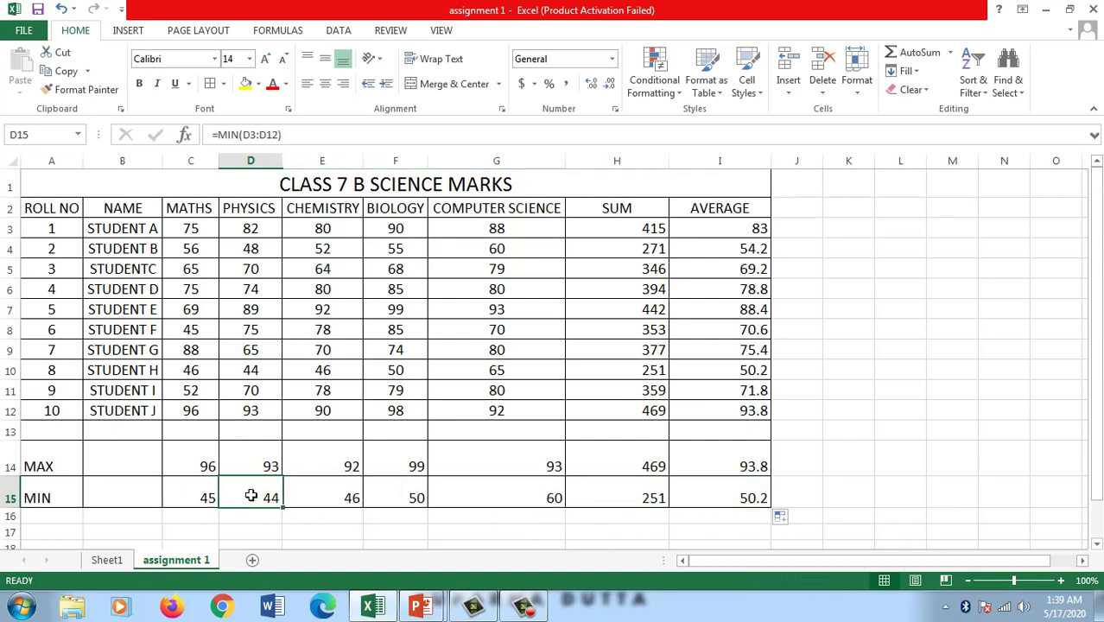
pyautogui.click(328, 498)
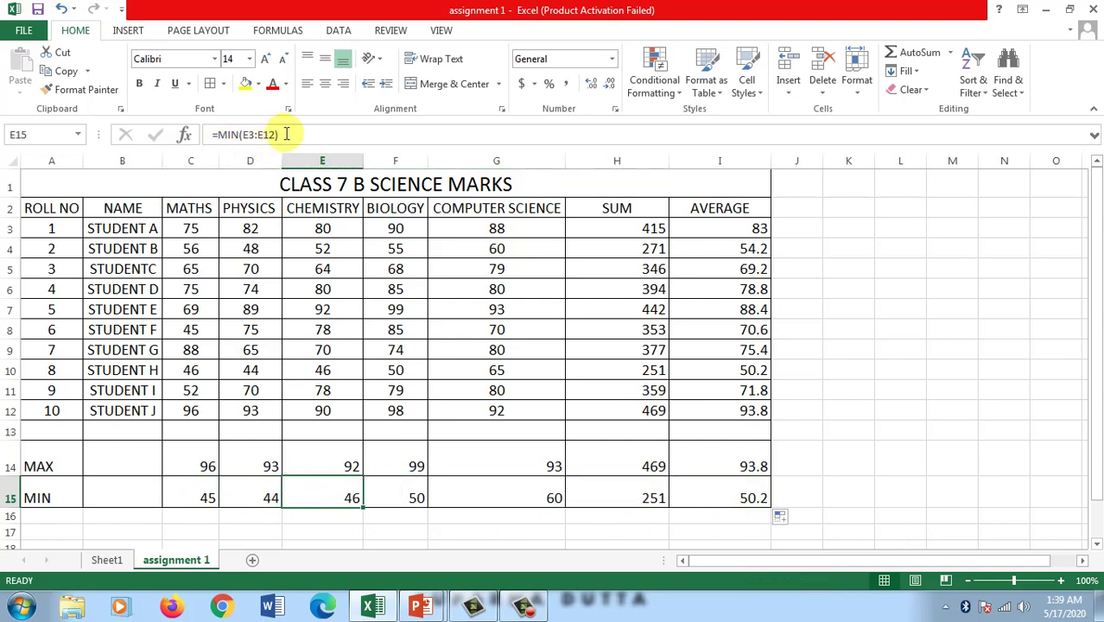
pyautogui.click(402, 464)
pyautogui.click(473, 472)
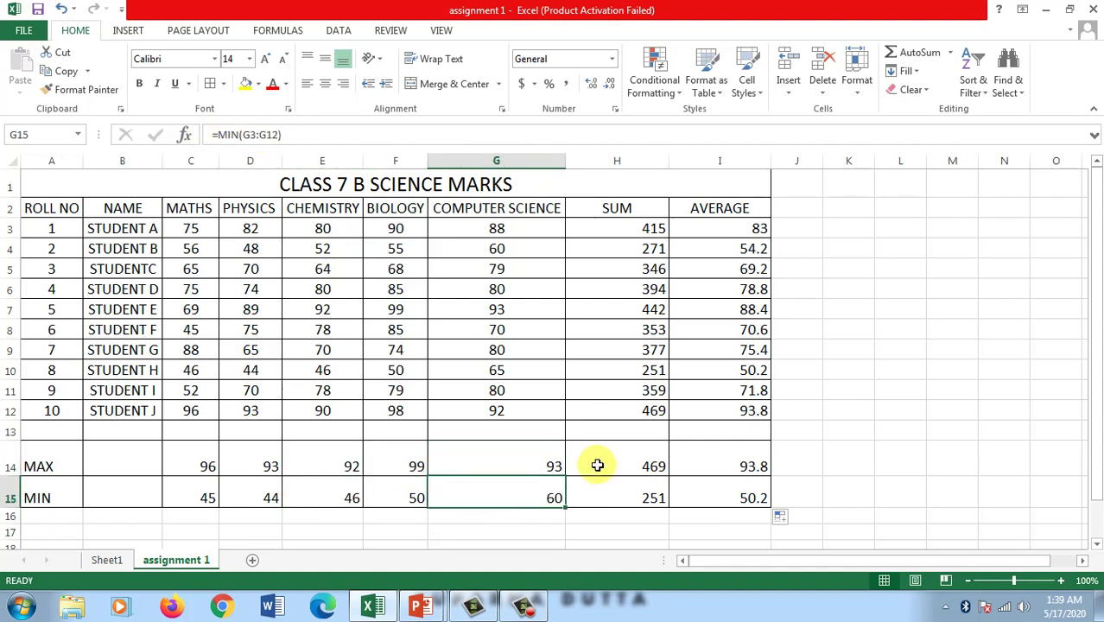
pyautogui.click(598, 459)
pyautogui.click(644, 495)
pyautogui.click(721, 457)
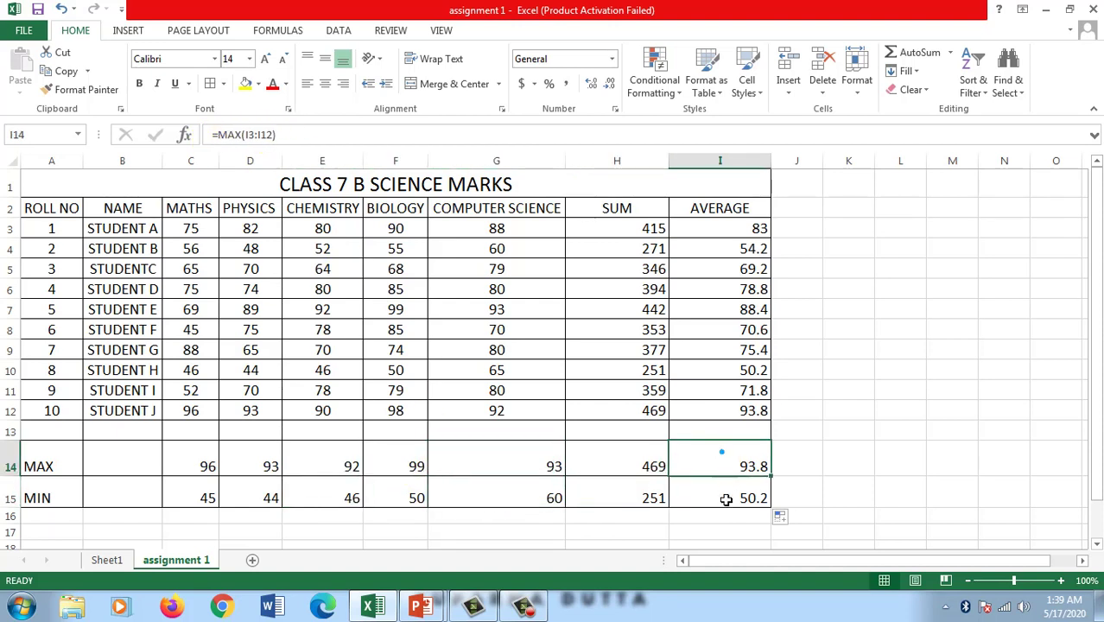
pyautogui.click(723, 492)
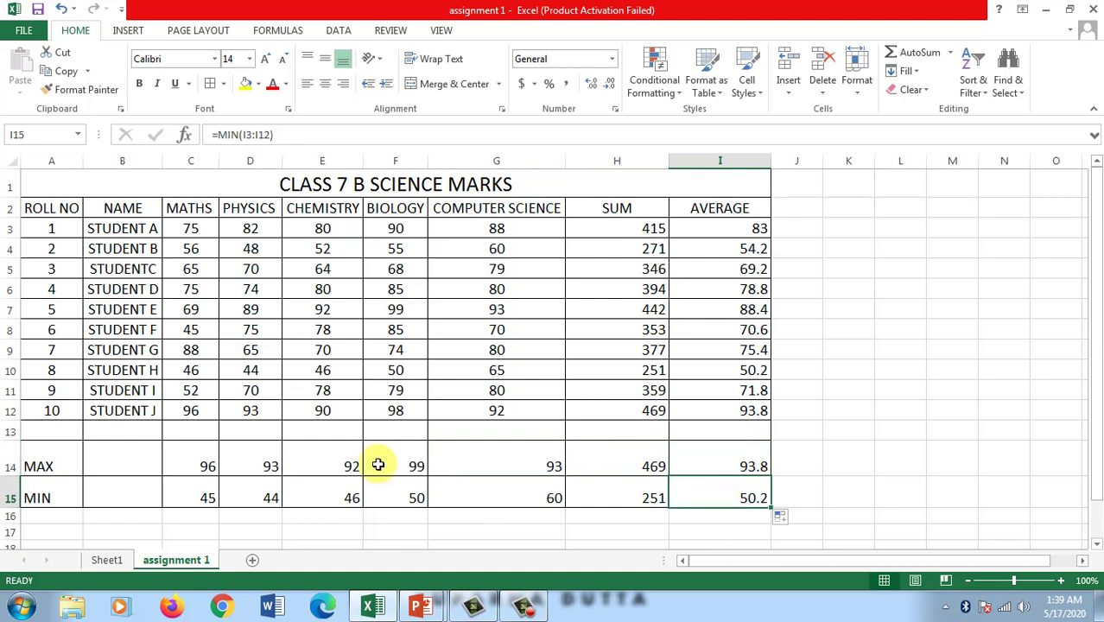
# - Enter the notes 'Autofill' in L4 and 'What-if -Analysis' in L6
pyautogui.click(901, 251)
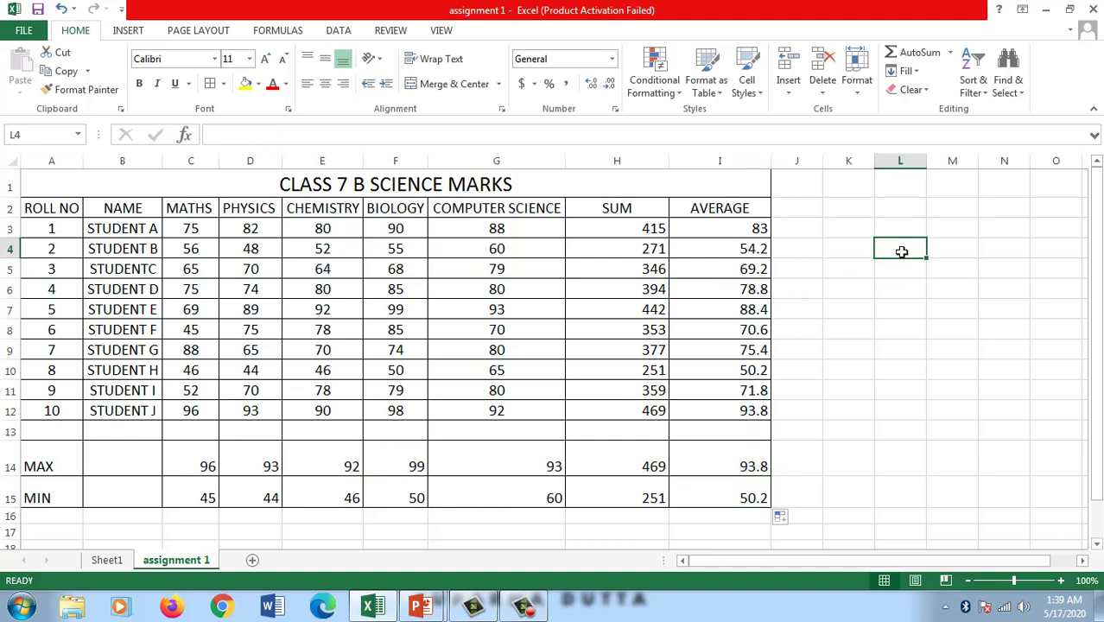
pyautogui.write('Autofill')
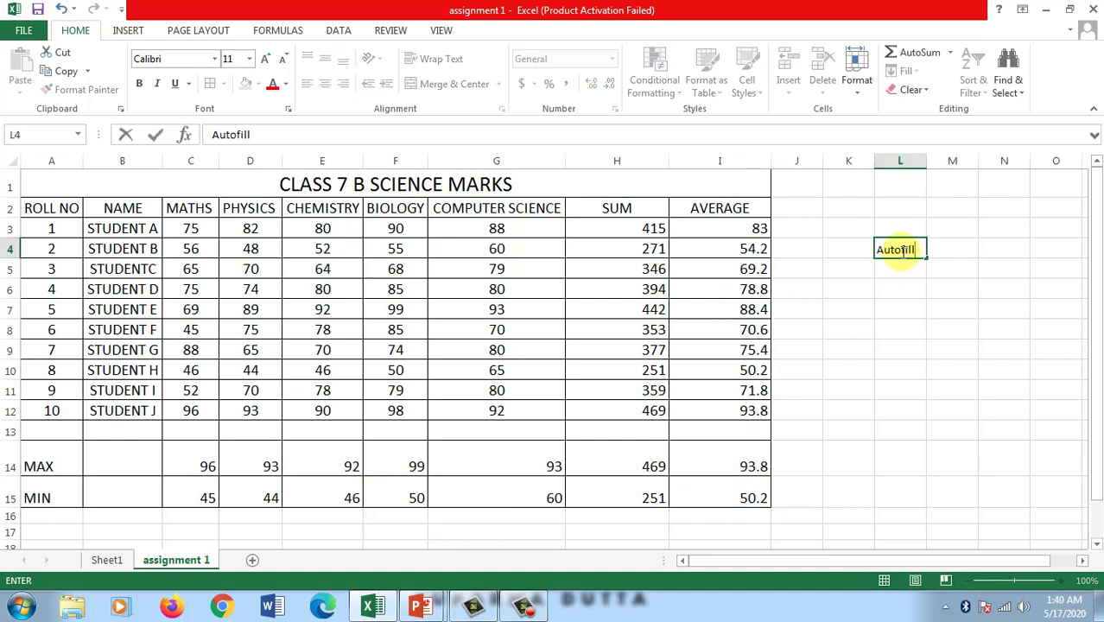
pyautogui.click(901, 289)
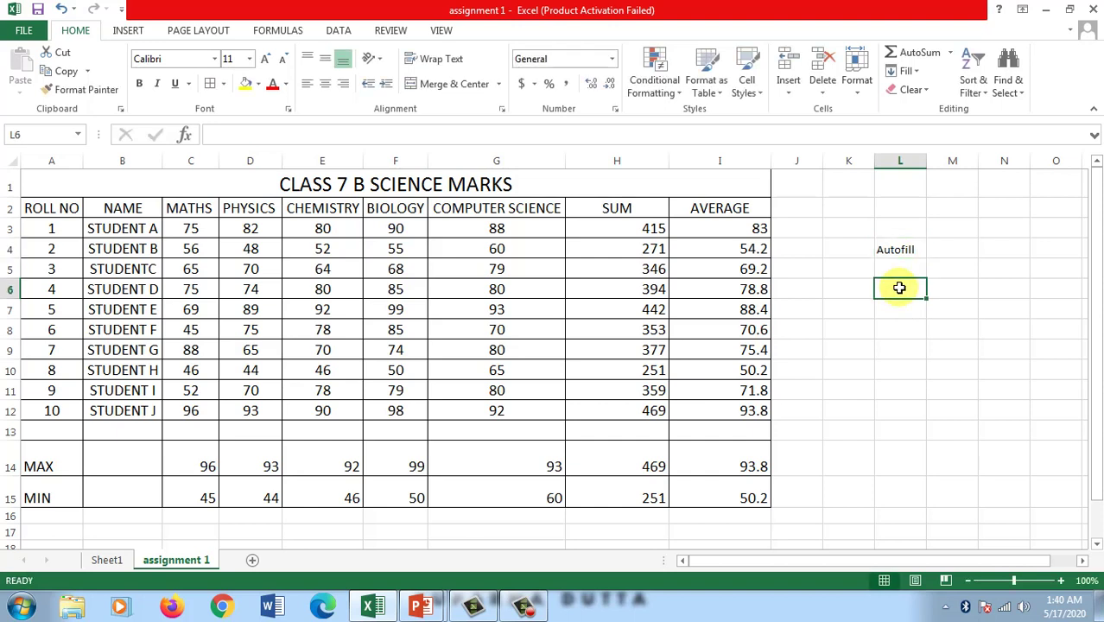
pyautogui.write('What')
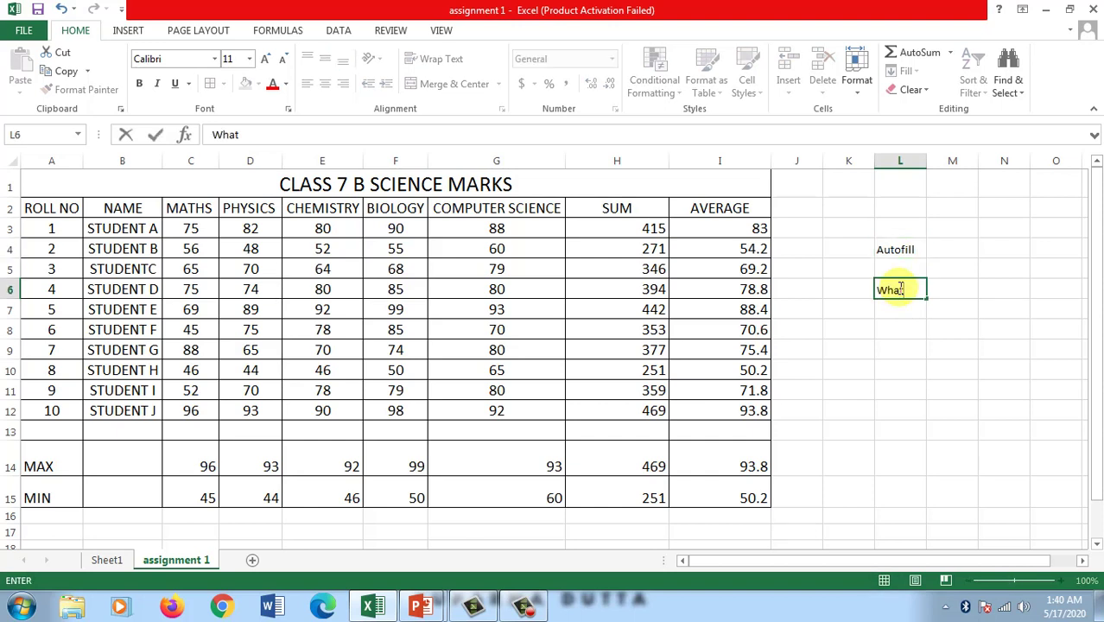
pyautogui.write('-if -Analysis')
pyautogui.click(895, 350)
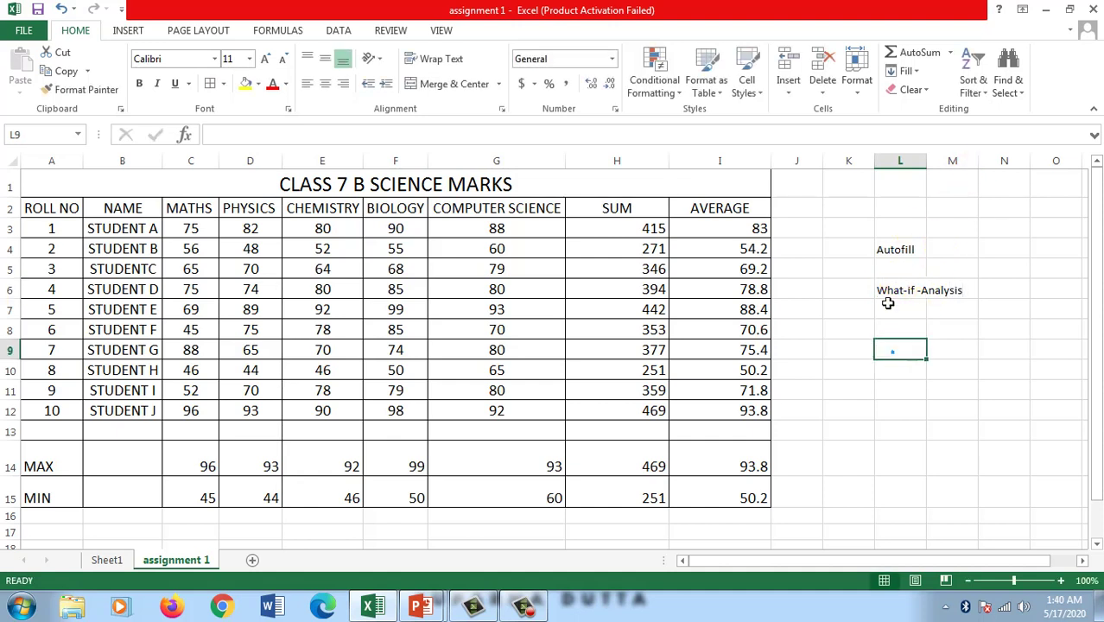
pyautogui.click(895, 290)
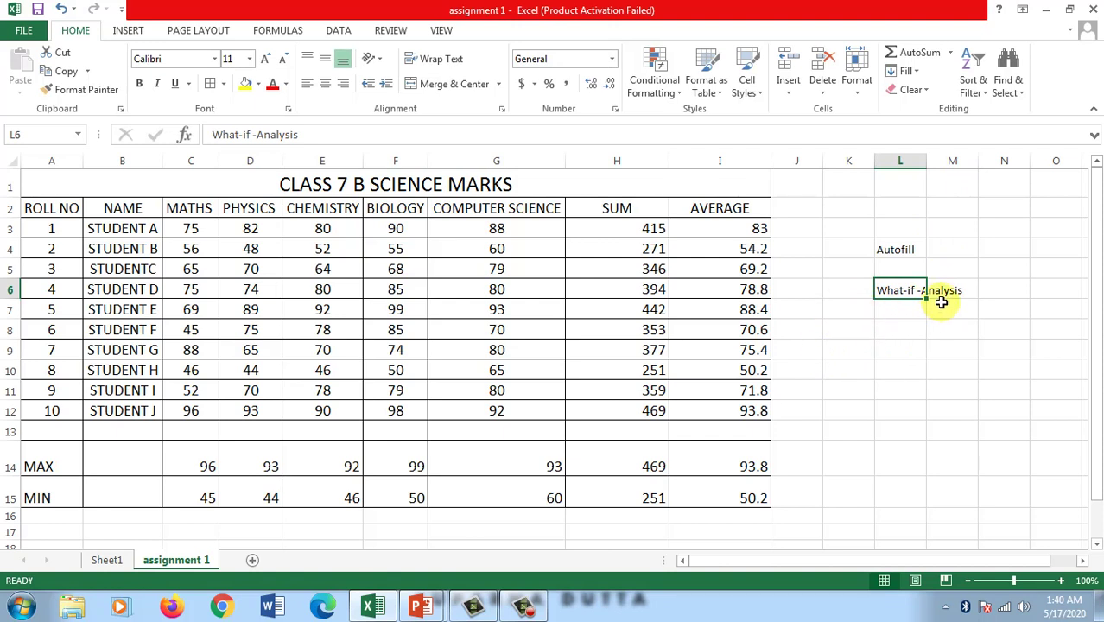
pyautogui.click(636, 230)
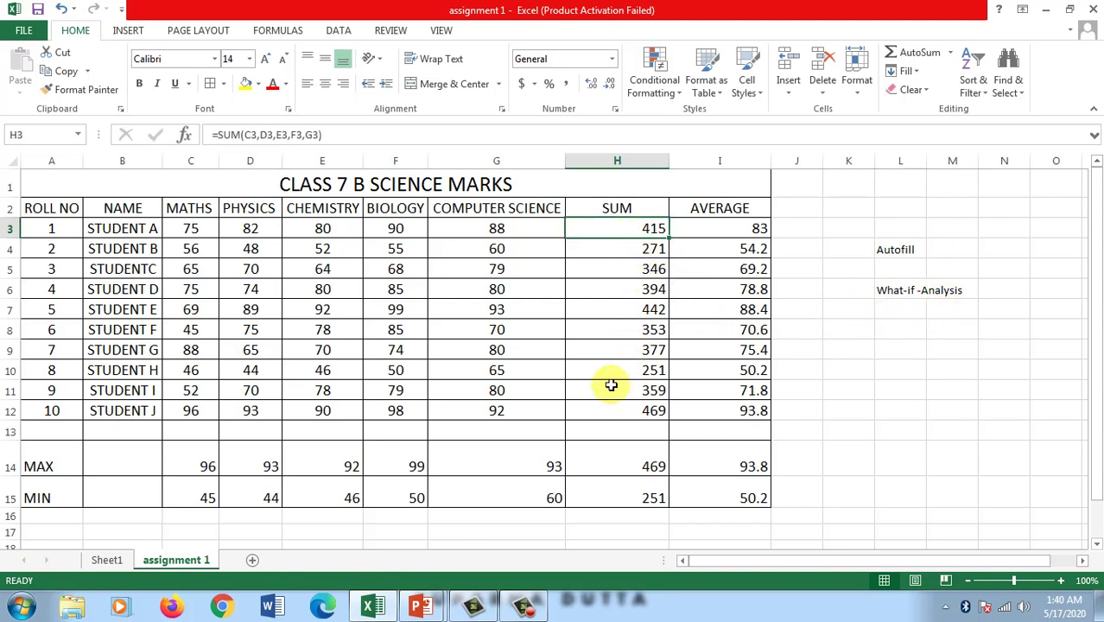
pyautogui.click(632, 330)
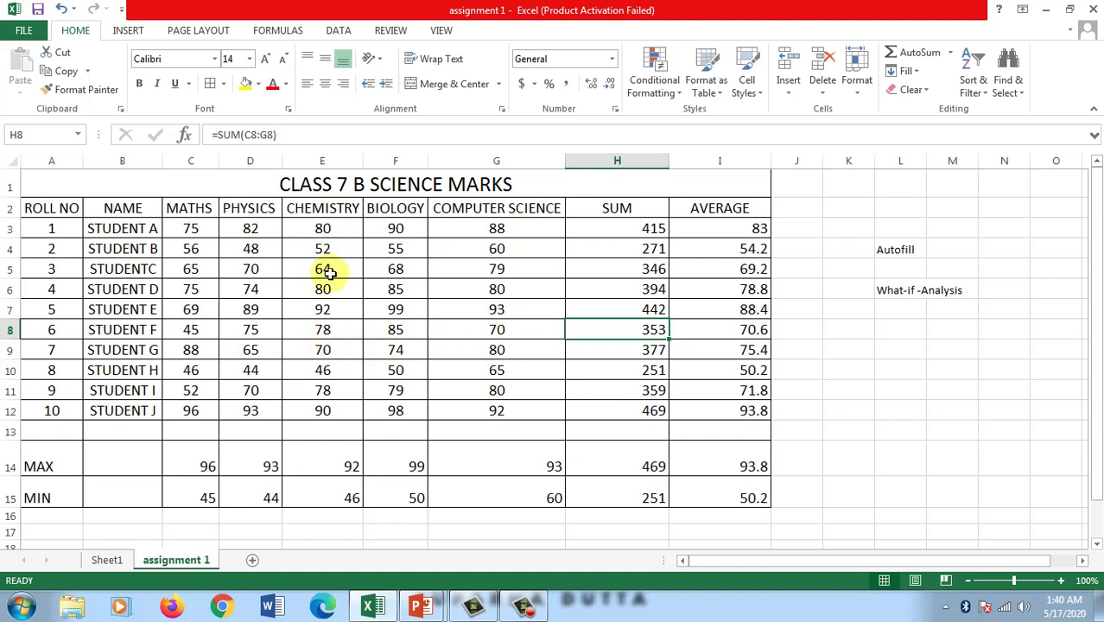
pyautogui.click(333, 330)
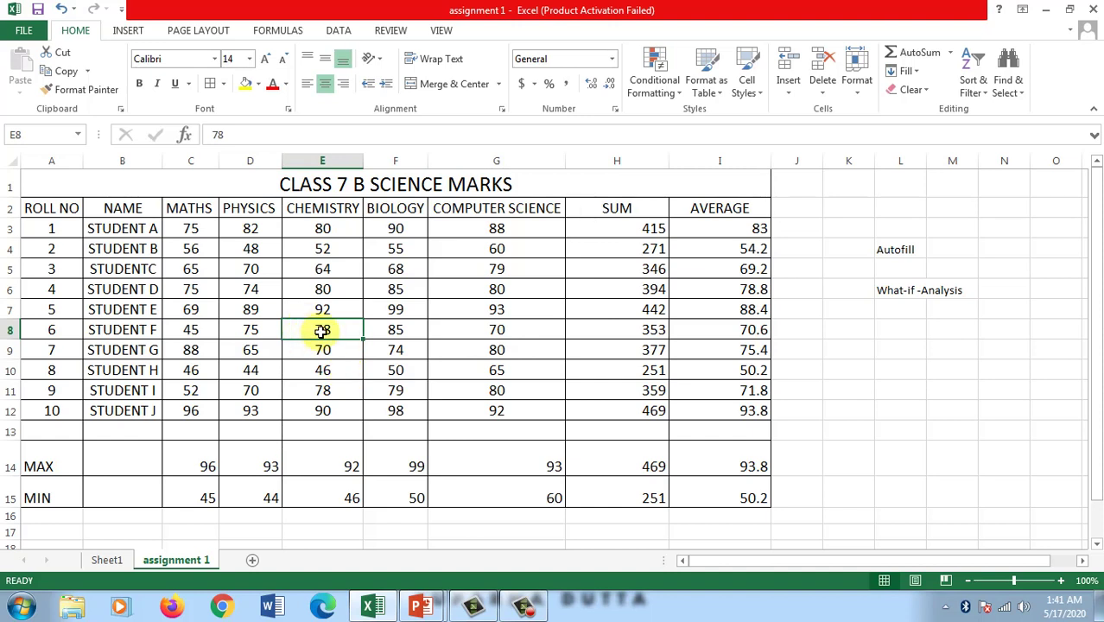
pyautogui.click(636, 331)
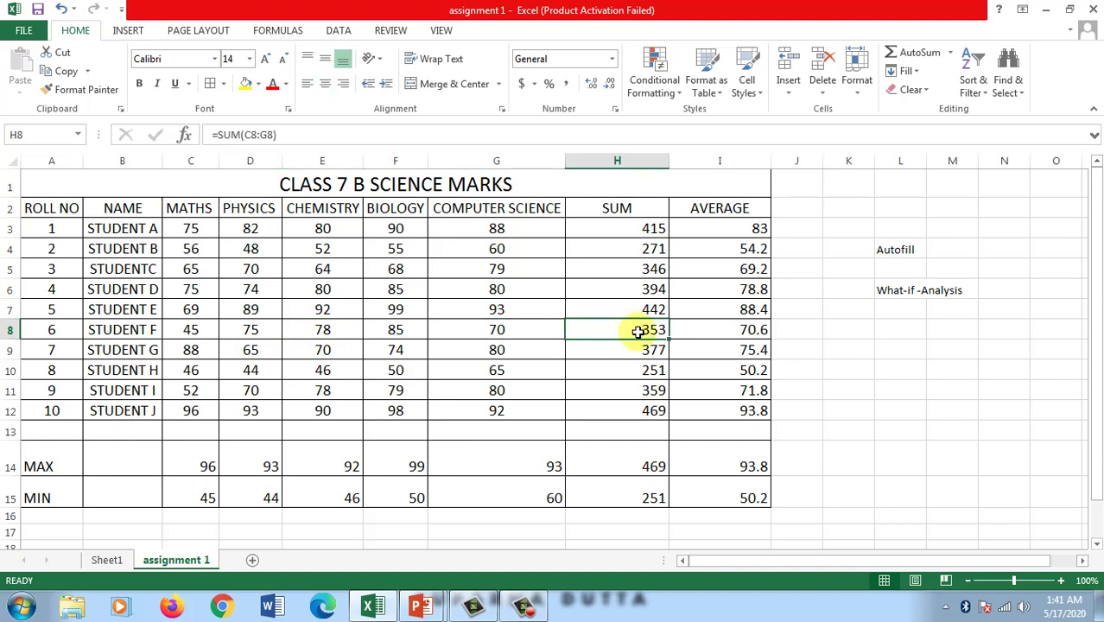
pyautogui.click(718, 330)
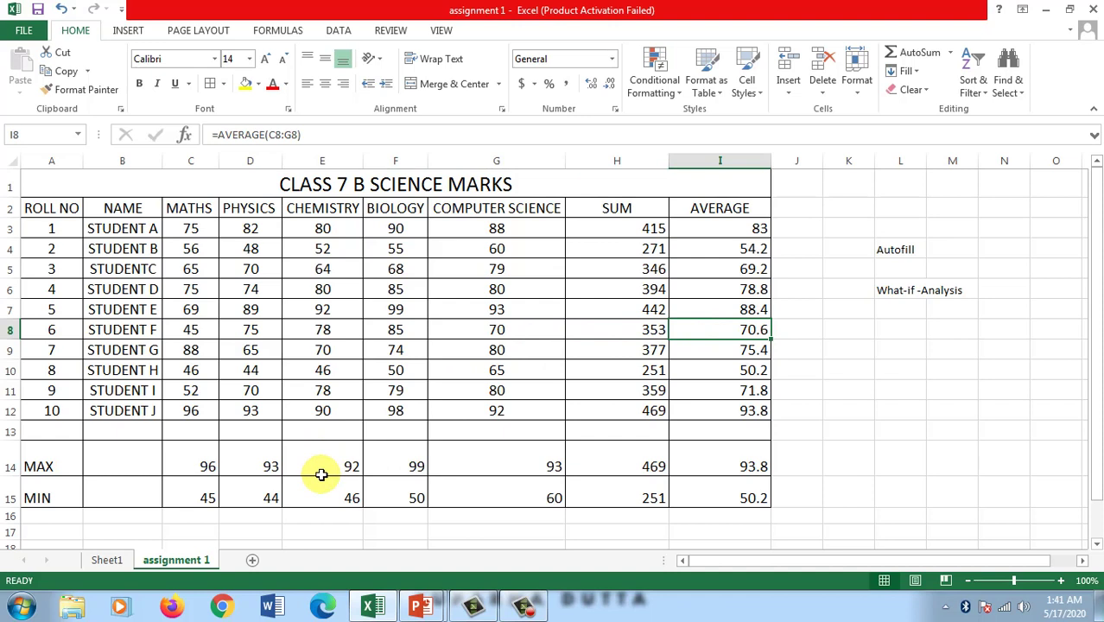
pyautogui.click(335, 329)
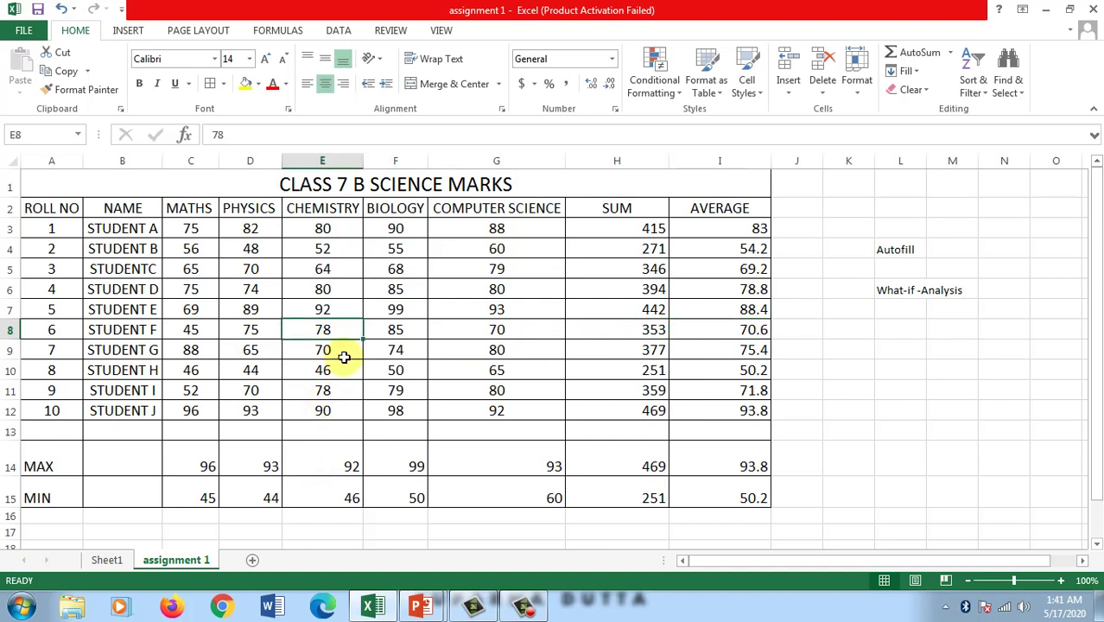
# - Enter 87 as Student F's Chemistry mark in E8, then verify total 362 and average 72.4
pyautogui.write('87')
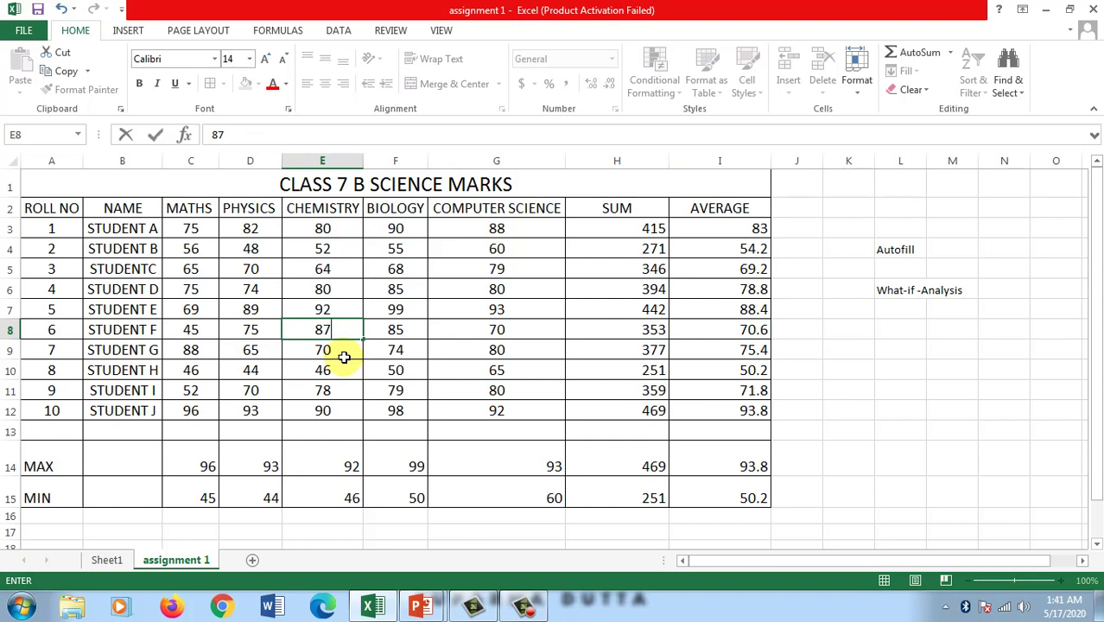
pyautogui.press('Return')
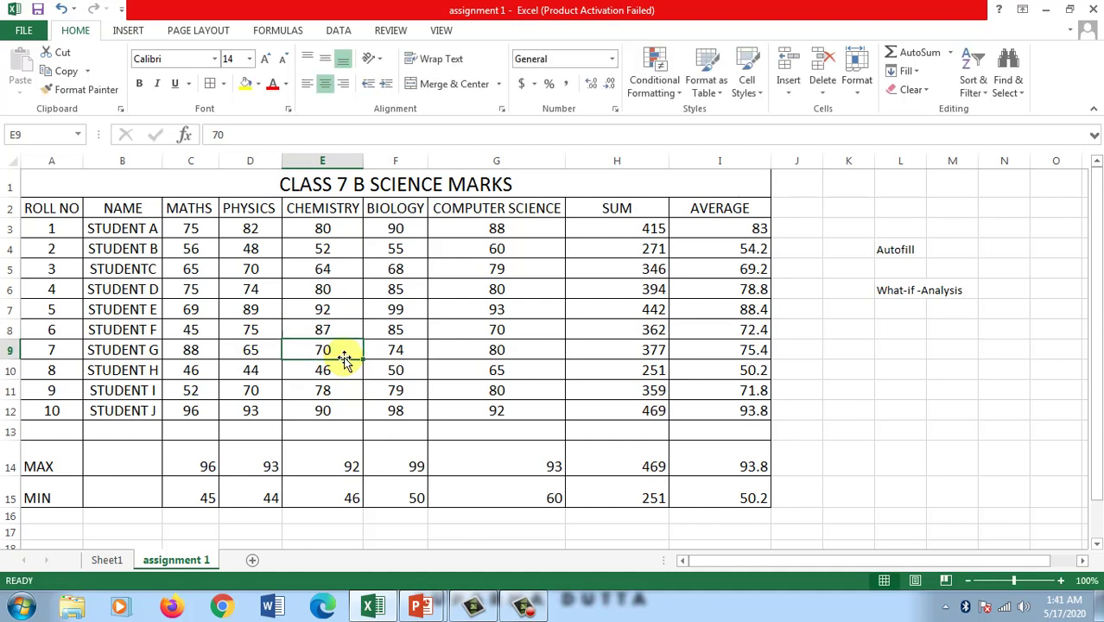
pyautogui.click(632, 334)
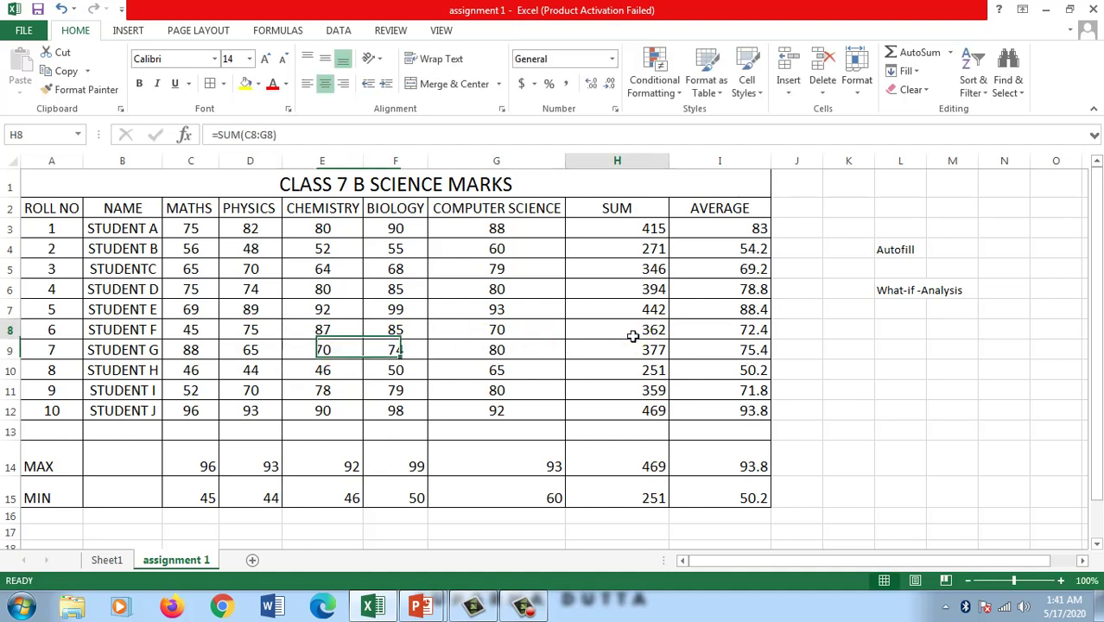
pyautogui.click(715, 324)
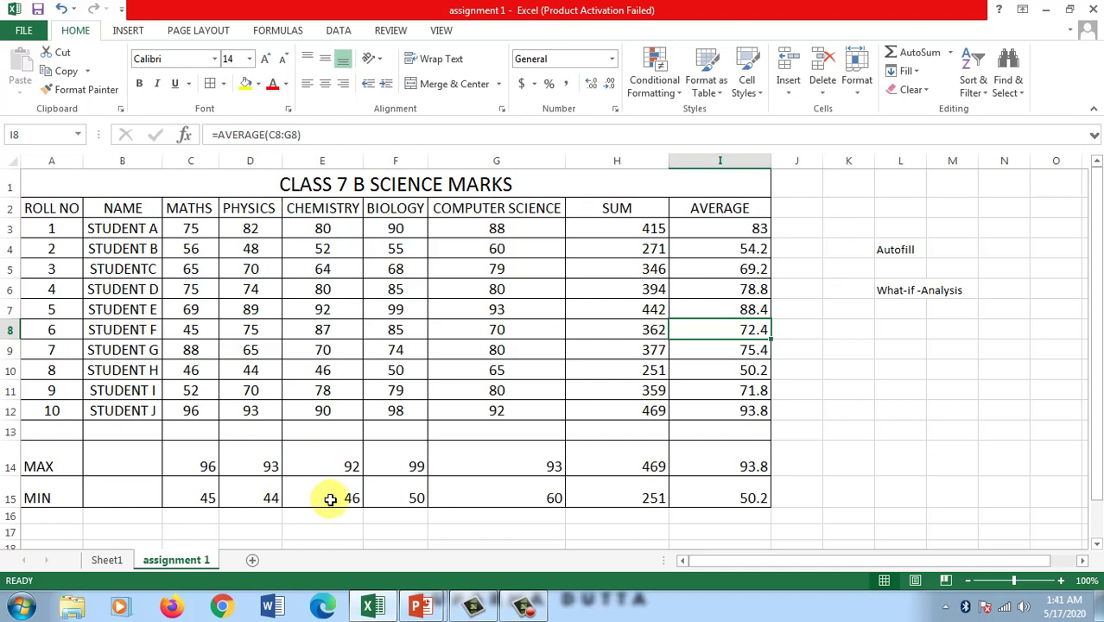
# - Review Student F's SUM and AVERAGE and the Chemistry MAX formula showing 92
pyautogui.click(600, 326)
pyautogui.click(695, 326)
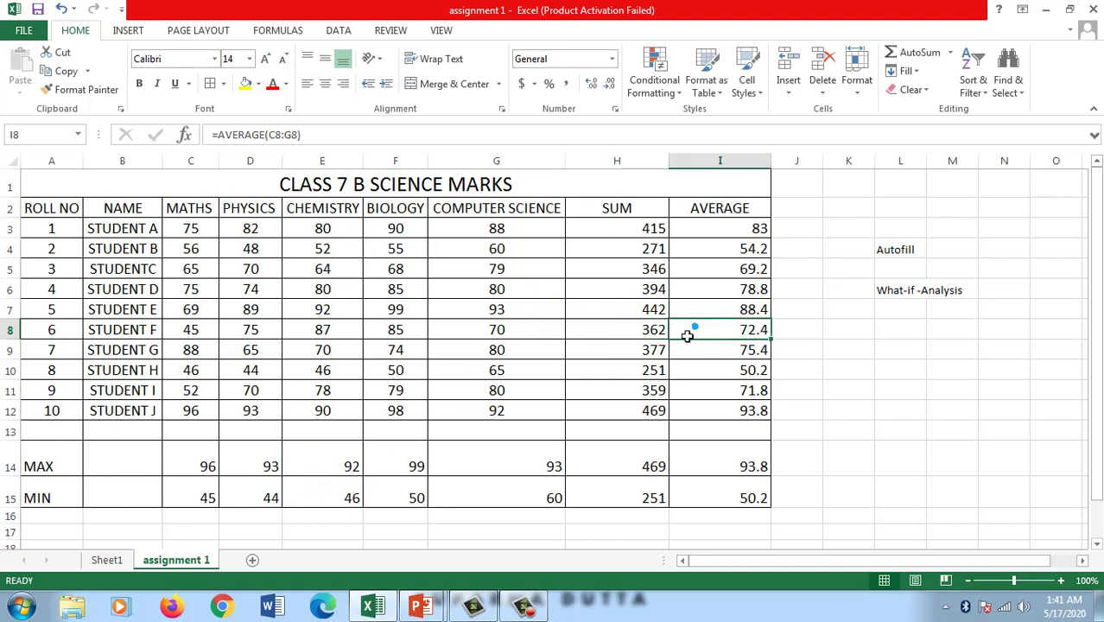
pyautogui.click(337, 458)
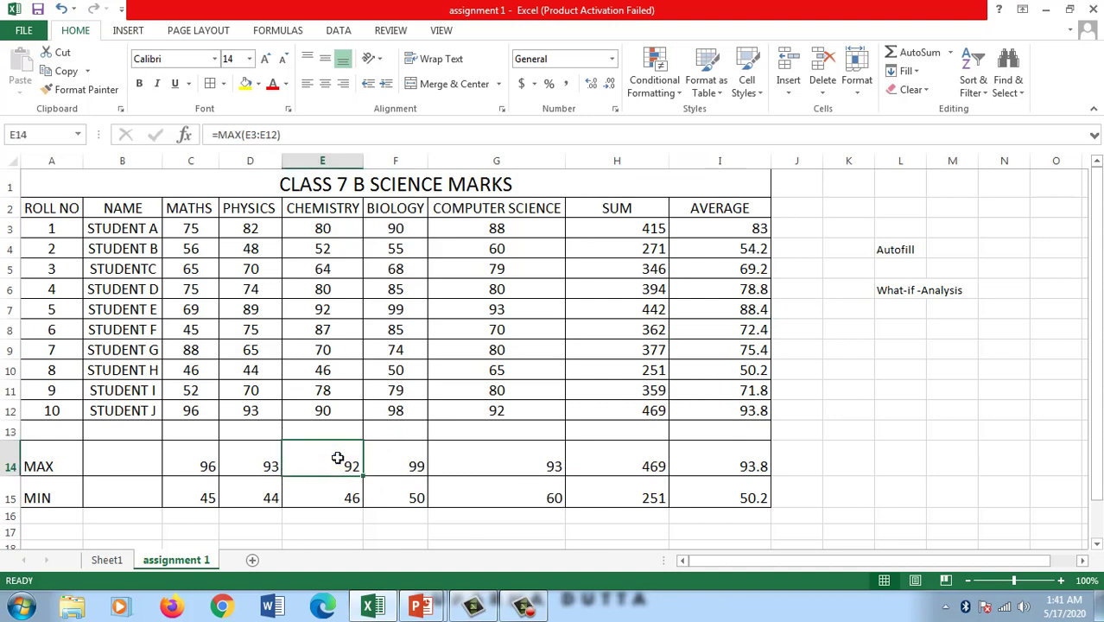
pyautogui.click(321, 307)
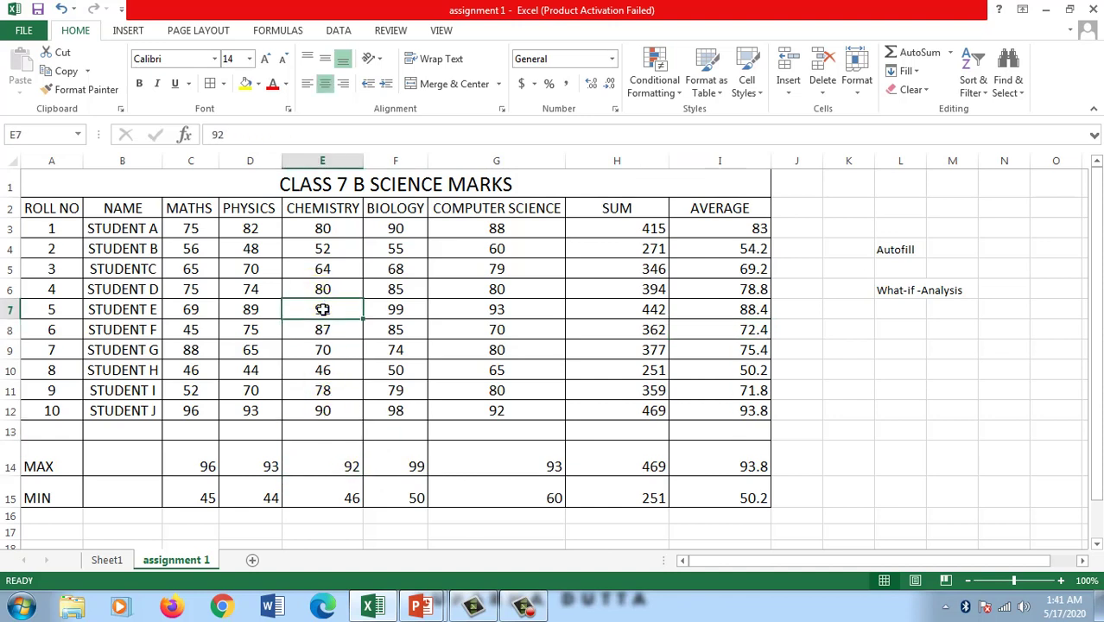
# - Change Student J's Chemistry mark in E12 from 90 to 98
pyautogui.click(333, 412)
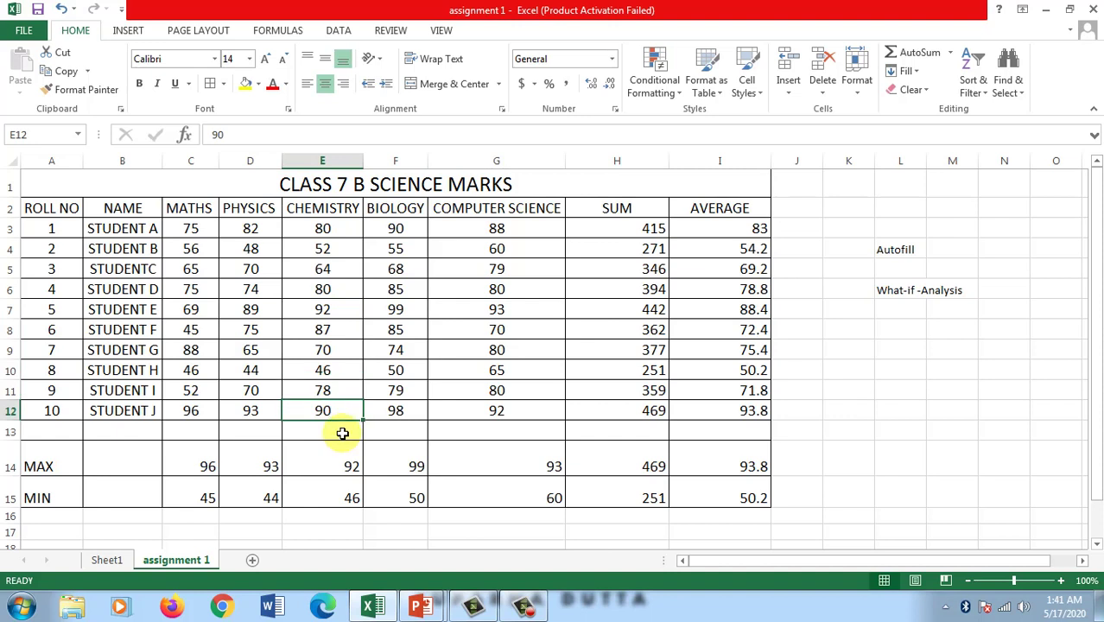
pyautogui.write('98')
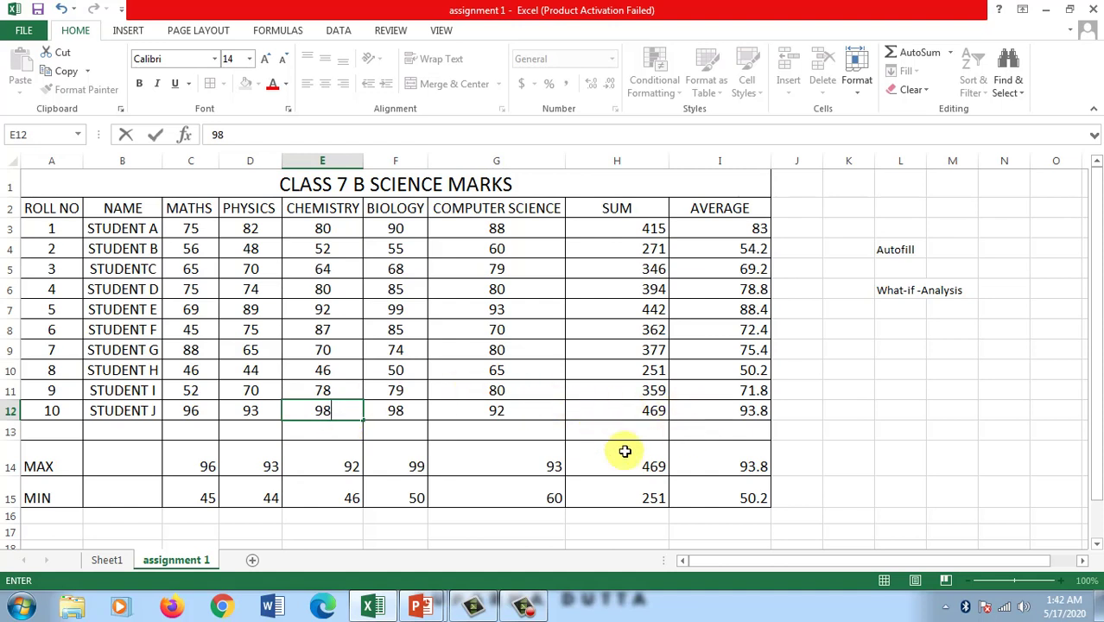
pyautogui.press('Return')
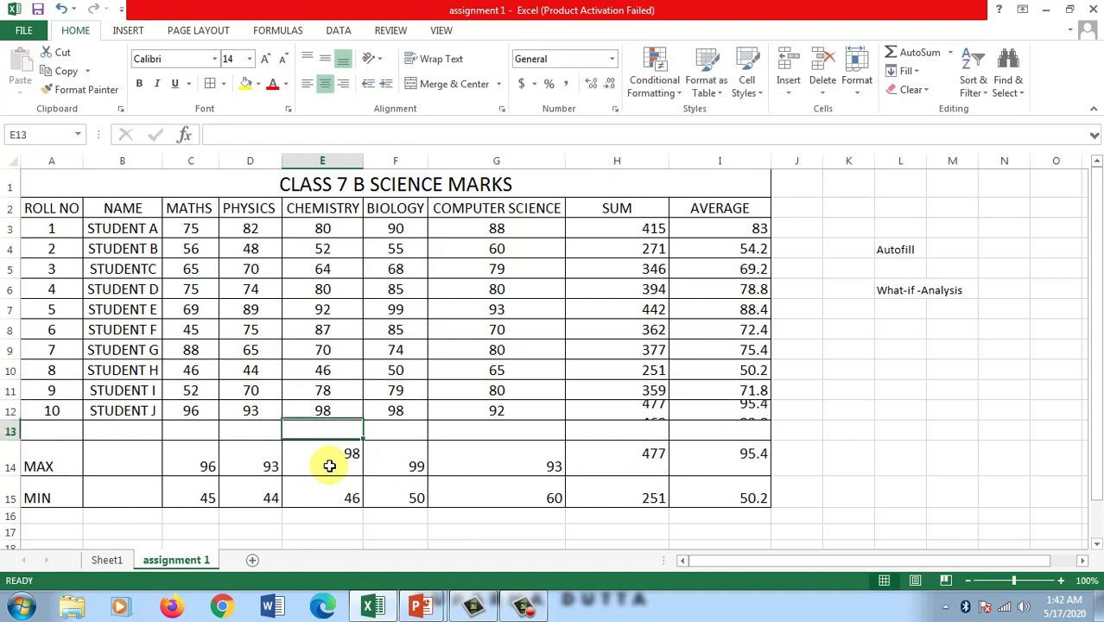
pyautogui.click(650, 411)
pyautogui.click(700, 410)
pyautogui.click(351, 468)
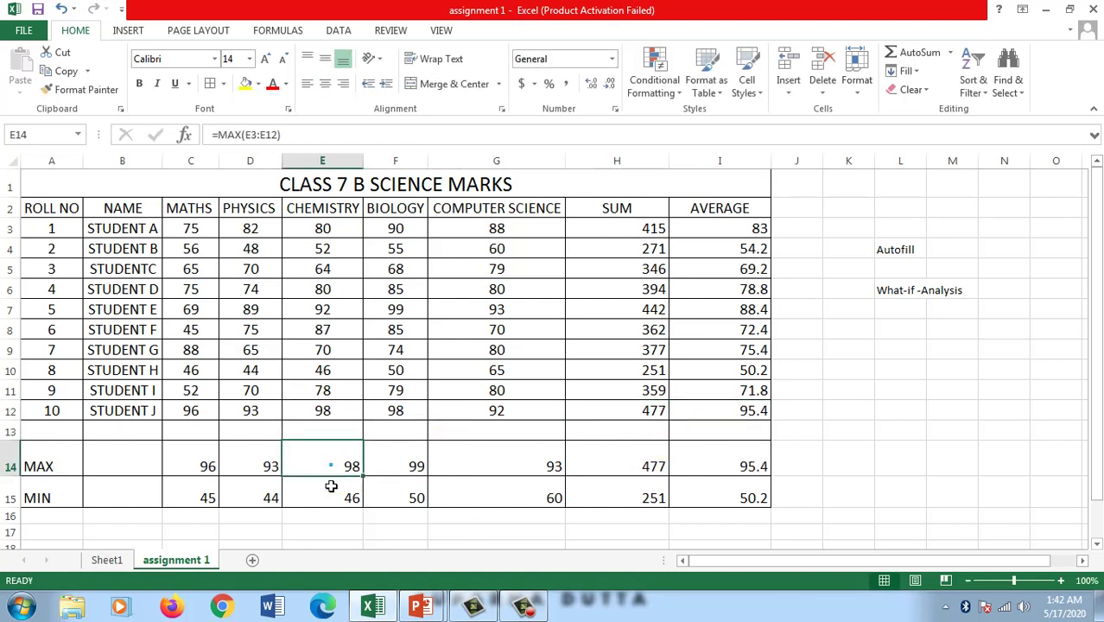